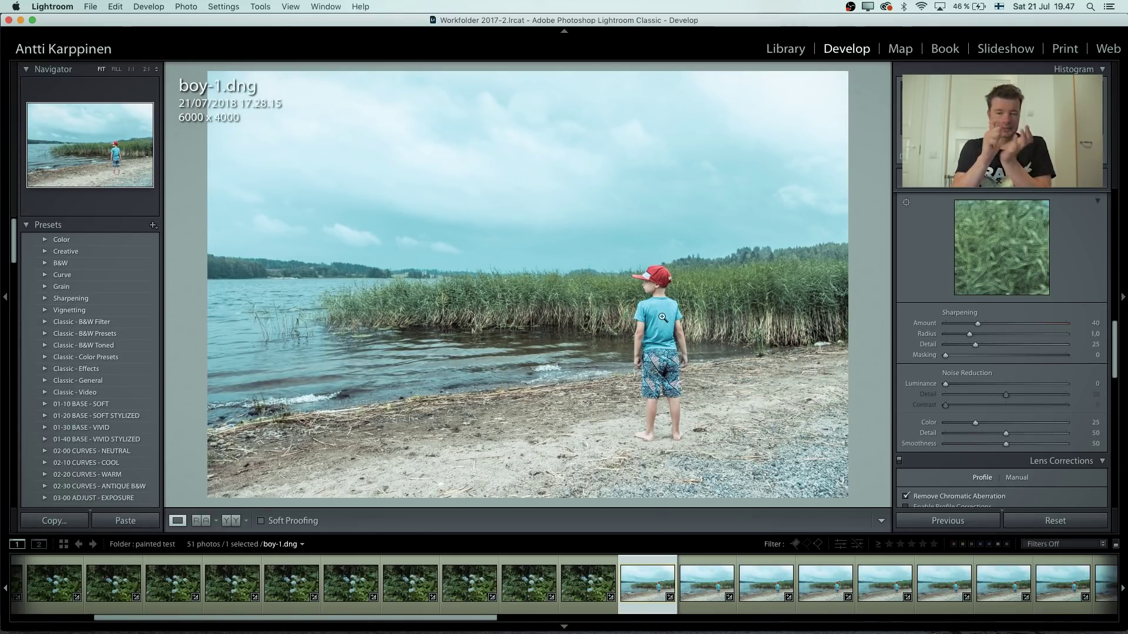
Look through the boy lakeside photo sequence one frame at a time, from boy-1.dng to boy-24.dng.
key("Right")
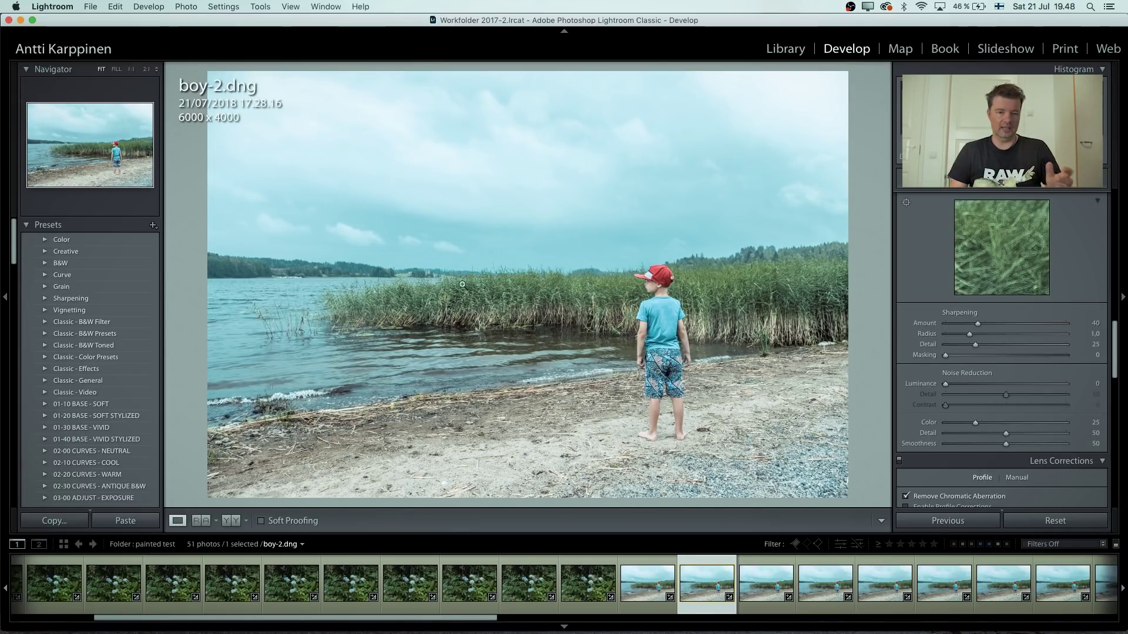
key("Right")
key("Right")
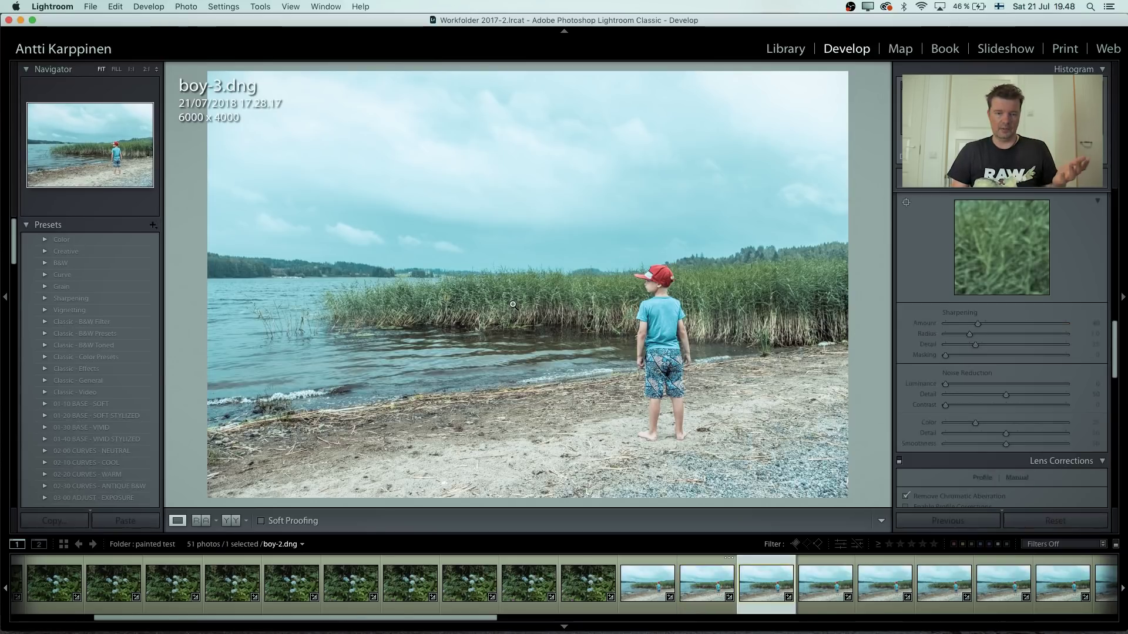
key("Right")
key("Right")
key("Right")
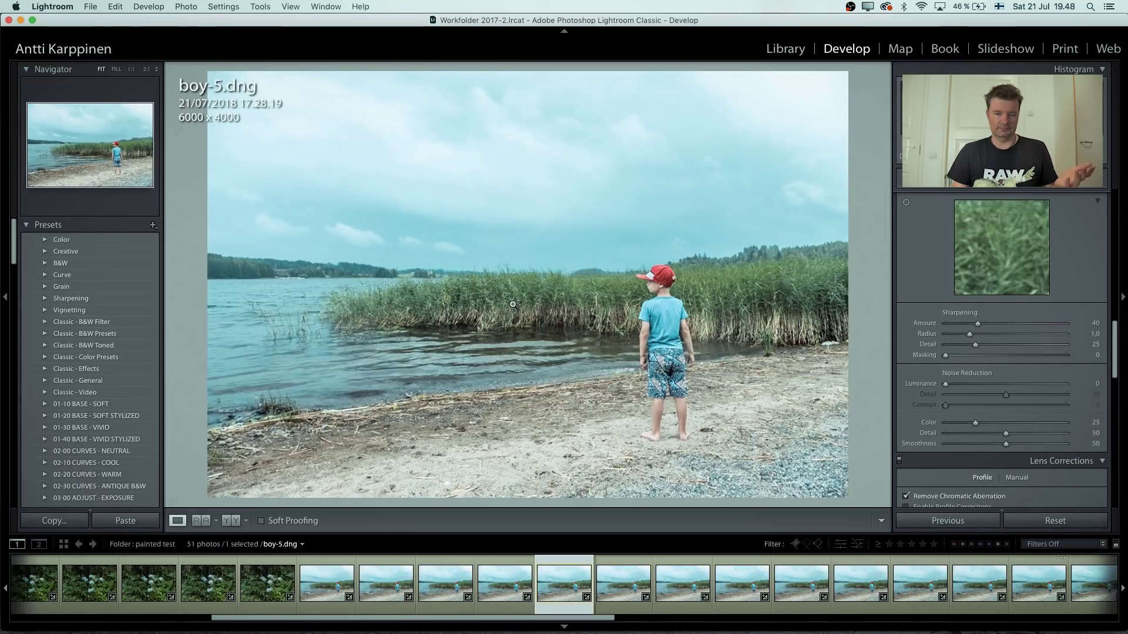
key("Right")
key("Right")
key("Right")
key("Right")
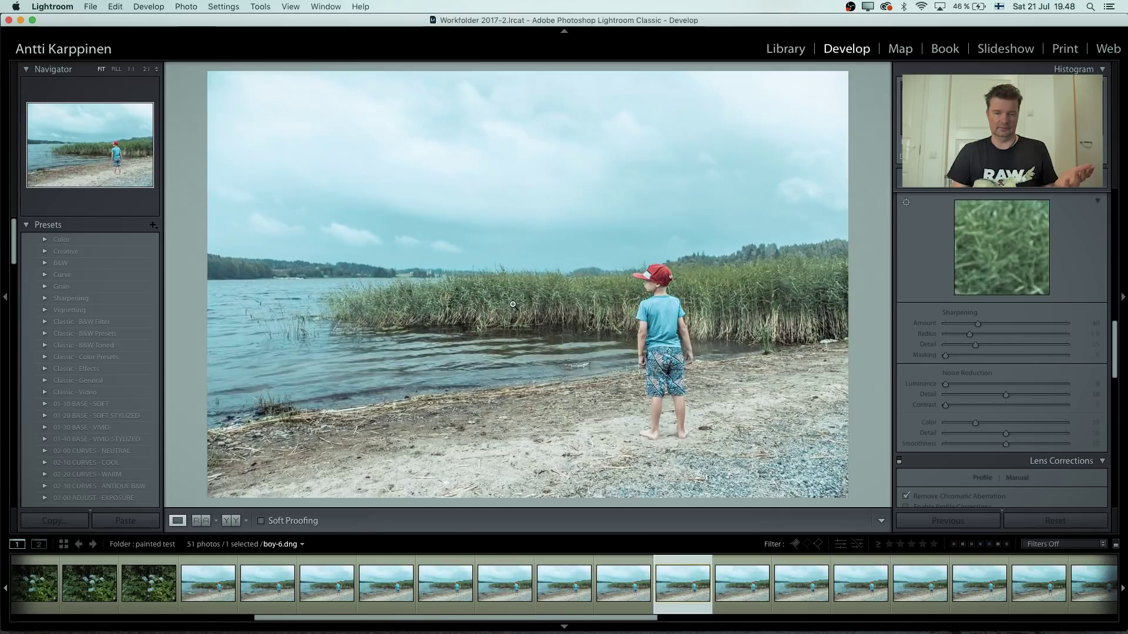
key("Right")
key("Right")
key("Right")
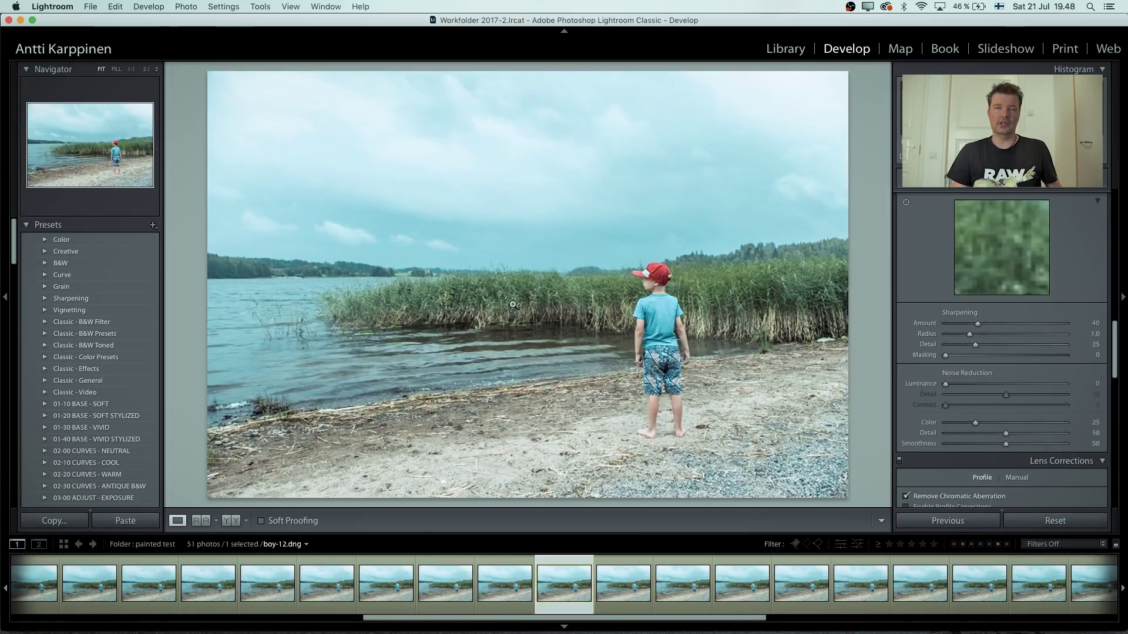
key("Right")
key("Right")
key("Right")
key("Right")
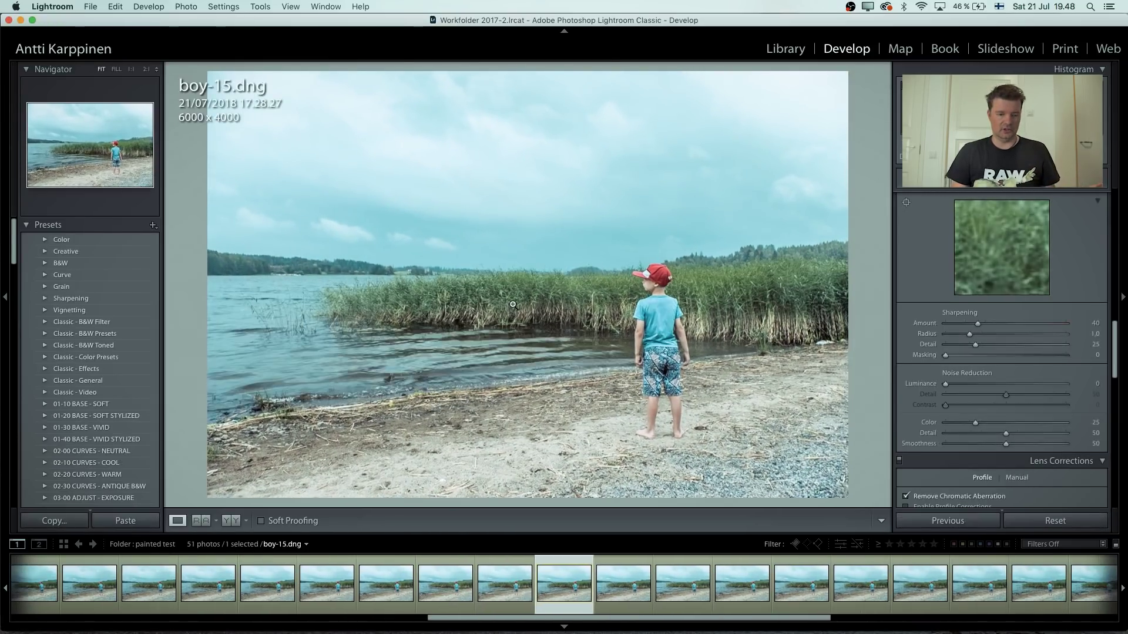
key("Right")
key("Right")
key("Right")
key("Right")
key("Right")
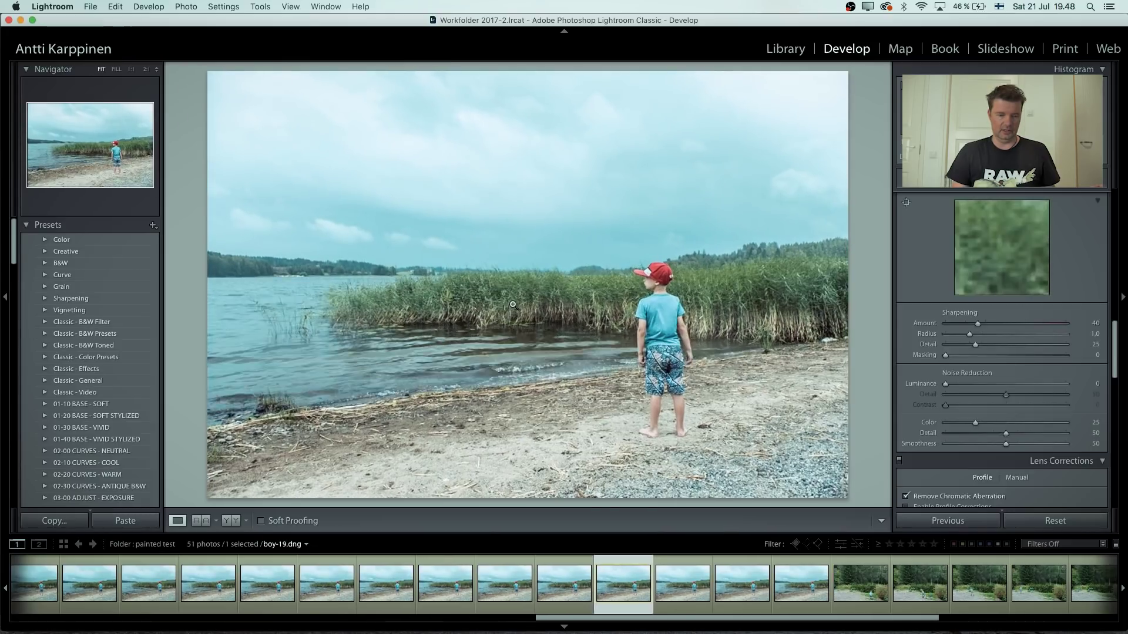
key("Right")
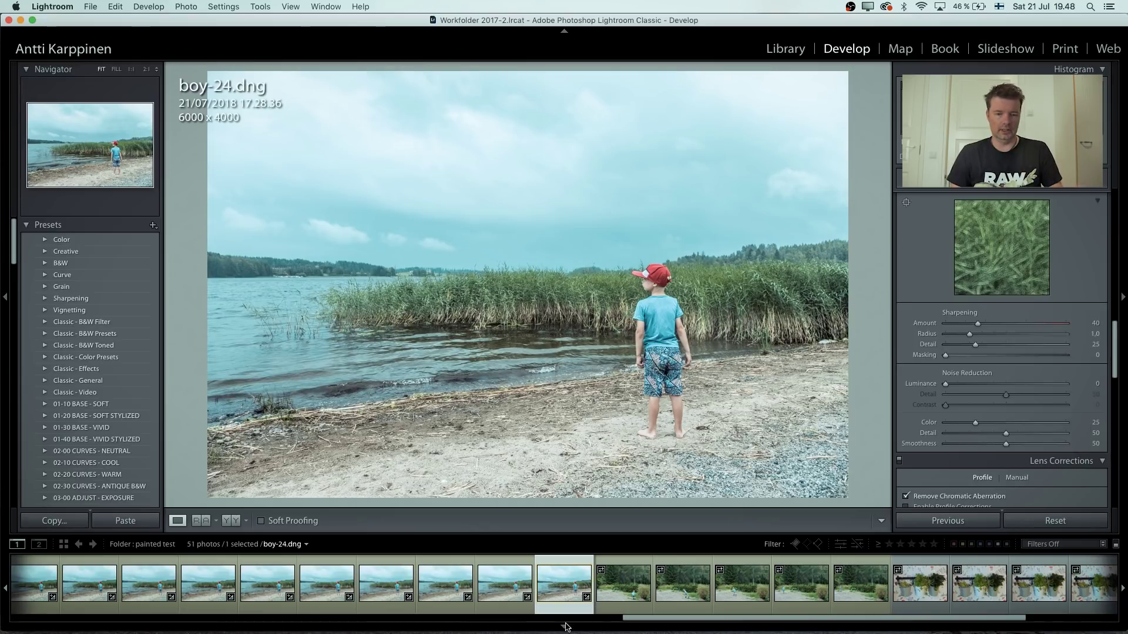
Return to the start of the lakeside sequence and select boy-1.dng.
scroll(543, 594, "left", 5)
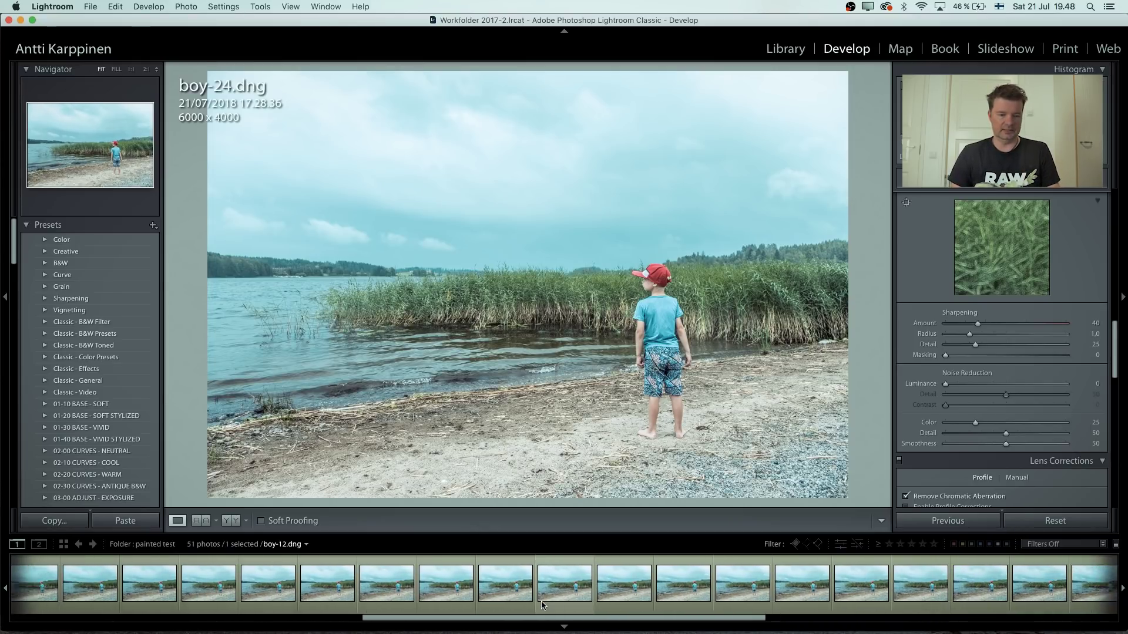
scroll(542, 593, "left", 5)
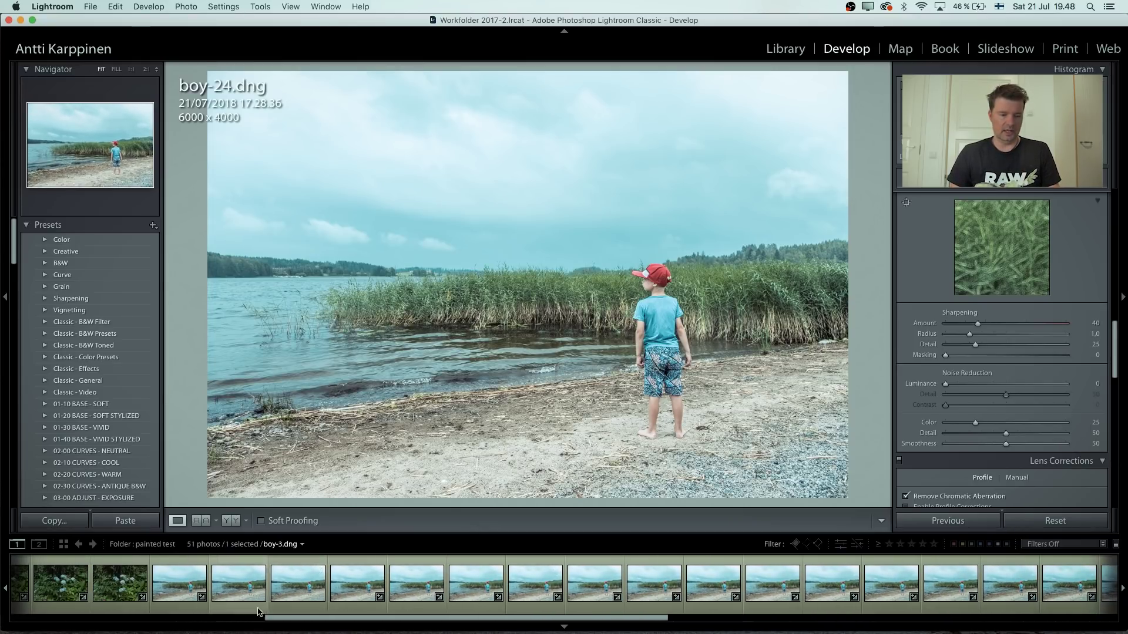
left_click(179, 583)
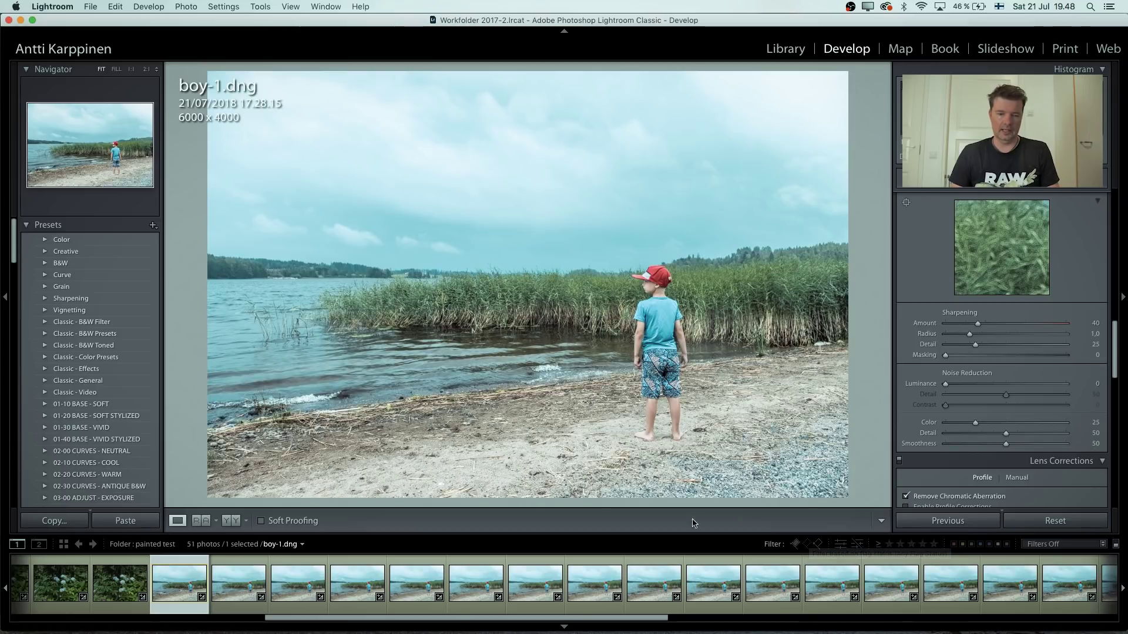
Switch to Photoshop, start the Statistics script, and move its dialog clear of the middle of the workspace.
mouse_move(580, 632)
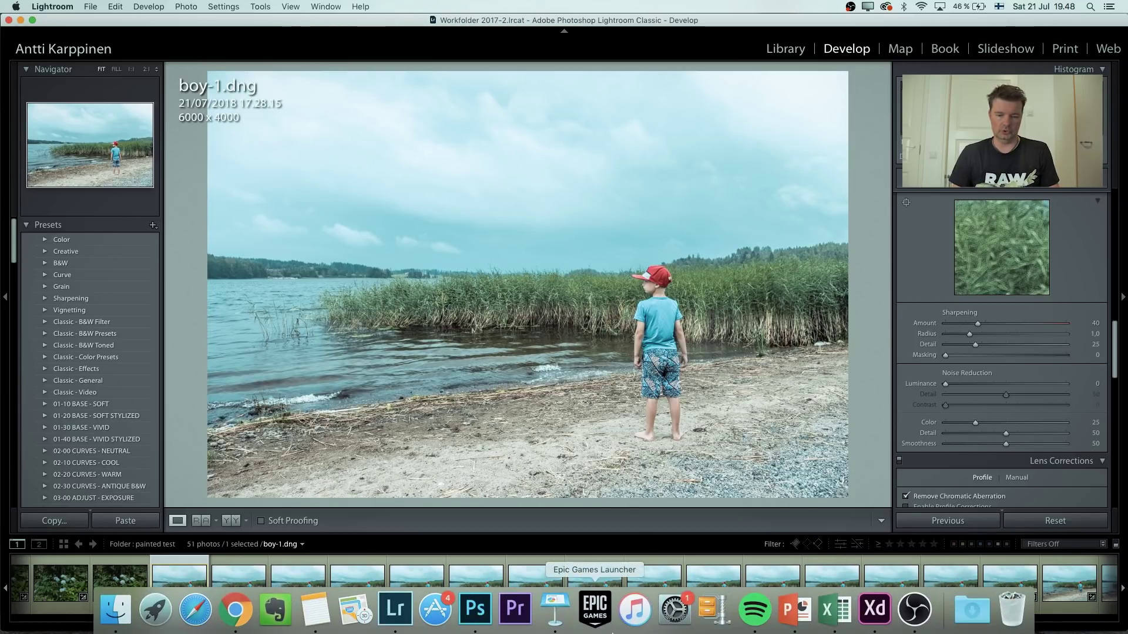
left_click(474, 611)
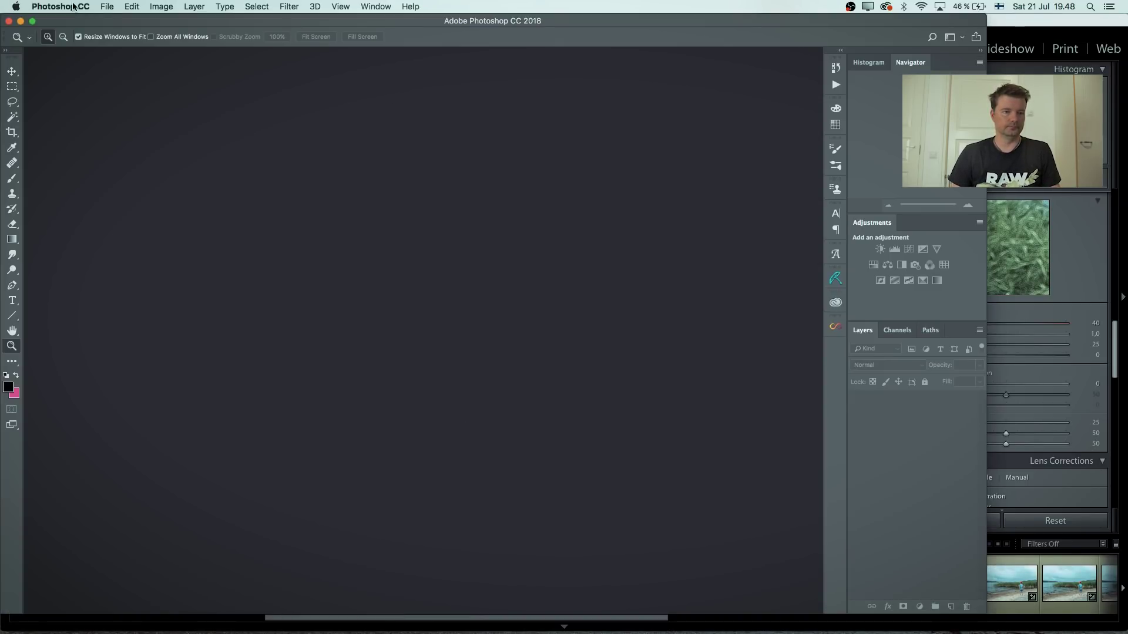
left_click(109, 7)
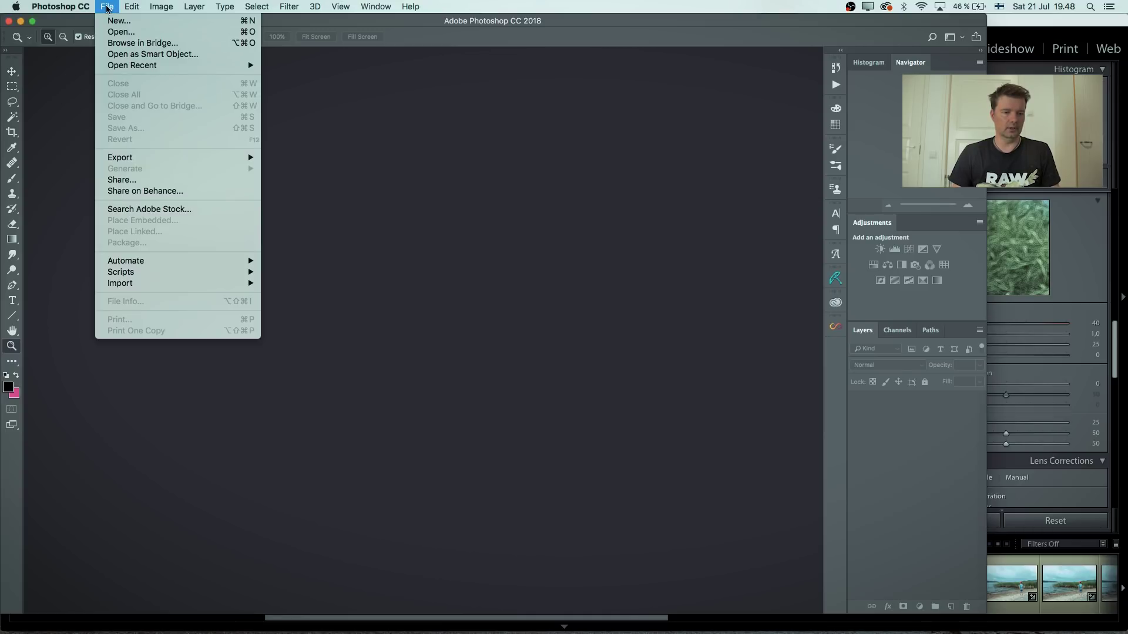
mouse_move(146, 279)
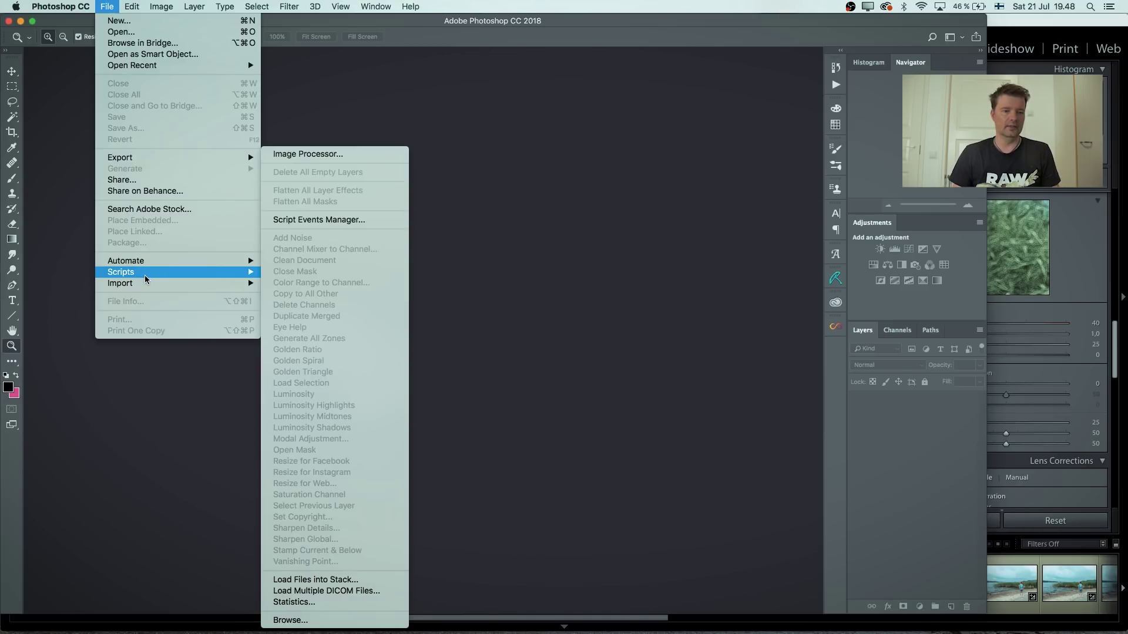
left_click(305, 606)
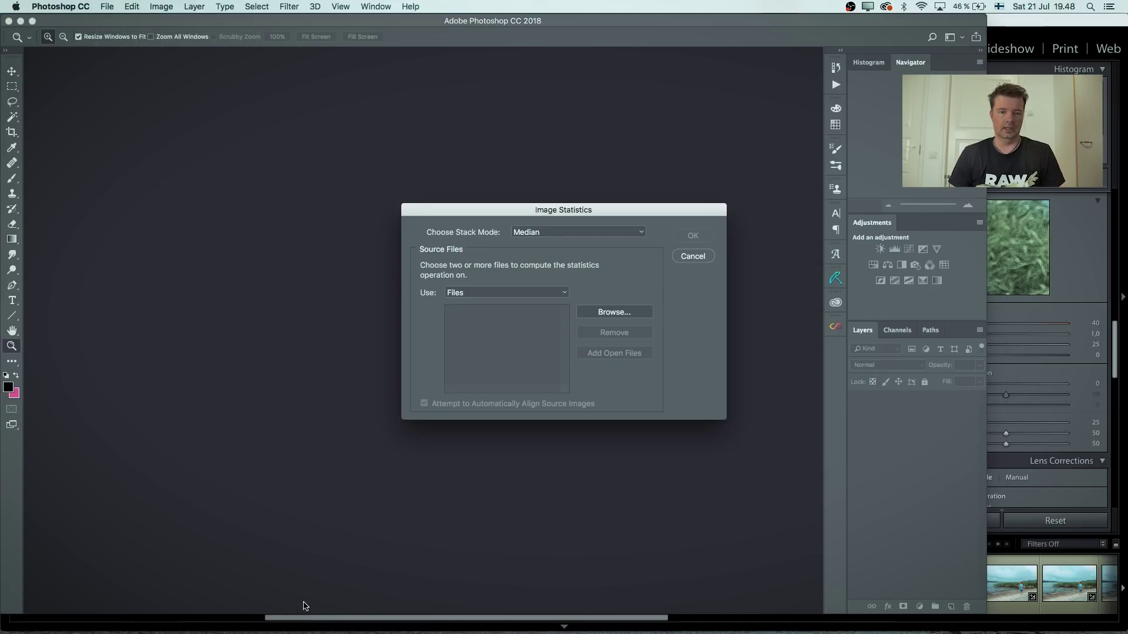
left_click_drag(541, 216, 465, 152)
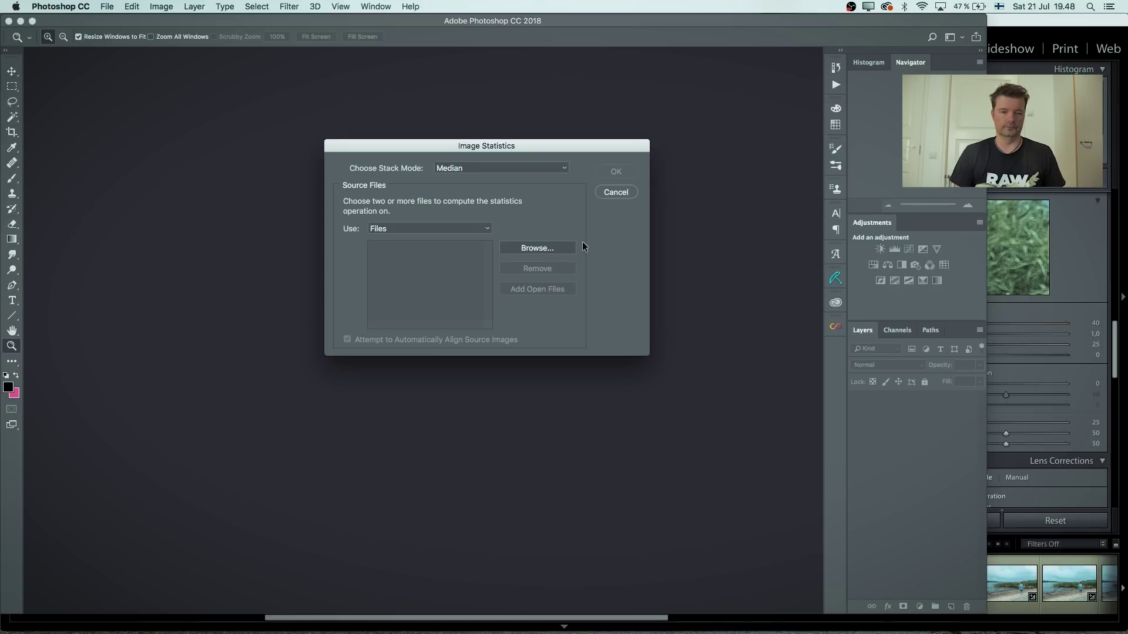
Add boy-1.dng through boy-24.dng from the painted test folder as the source files for the image statistics.
left_click(535, 248)
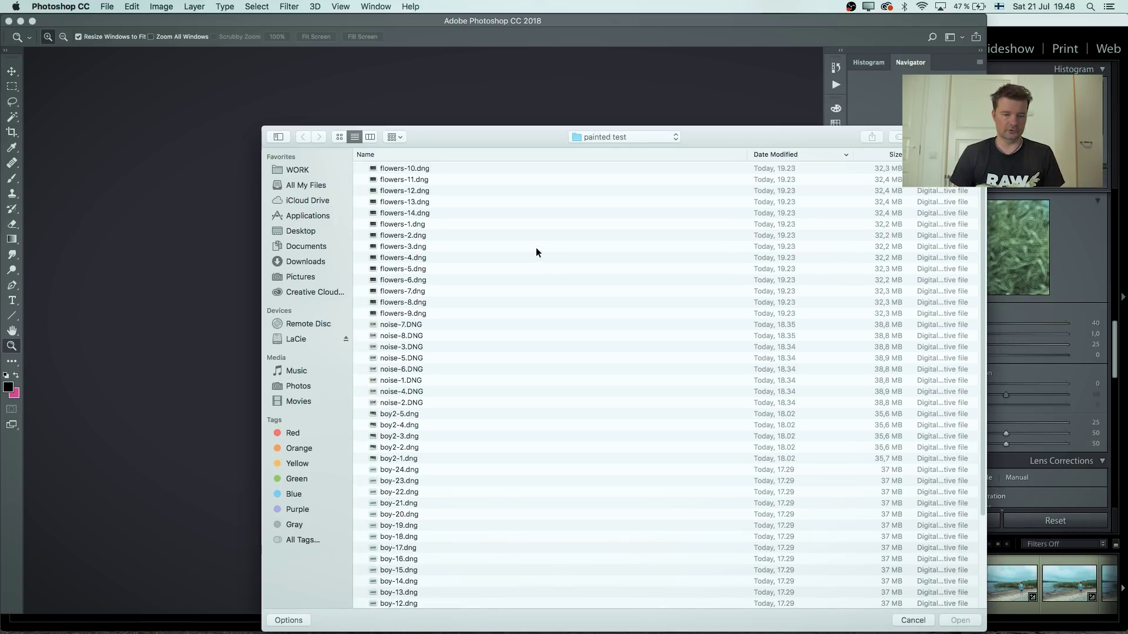
scroll(536, 249, "down", 5)
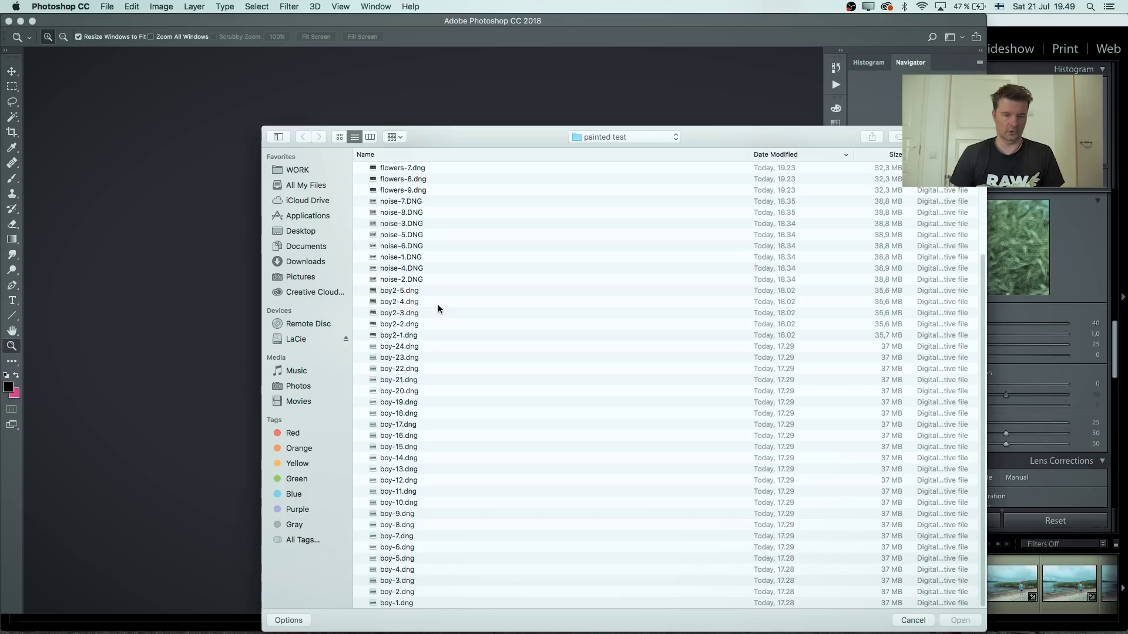
left_click(404, 348)
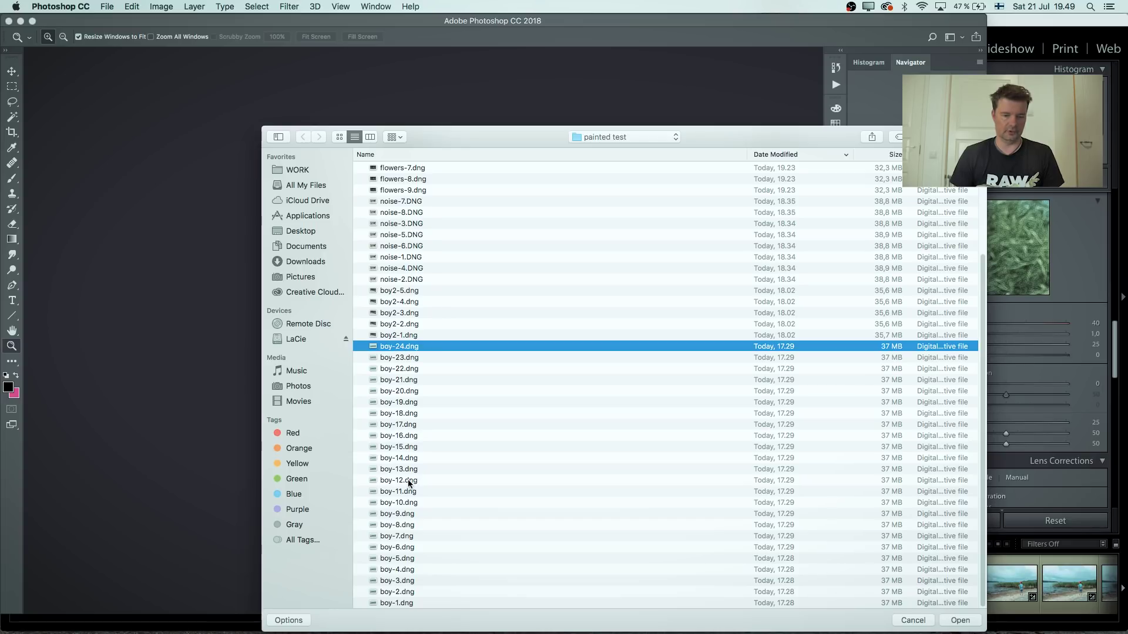
left_click(404, 604, "shift")
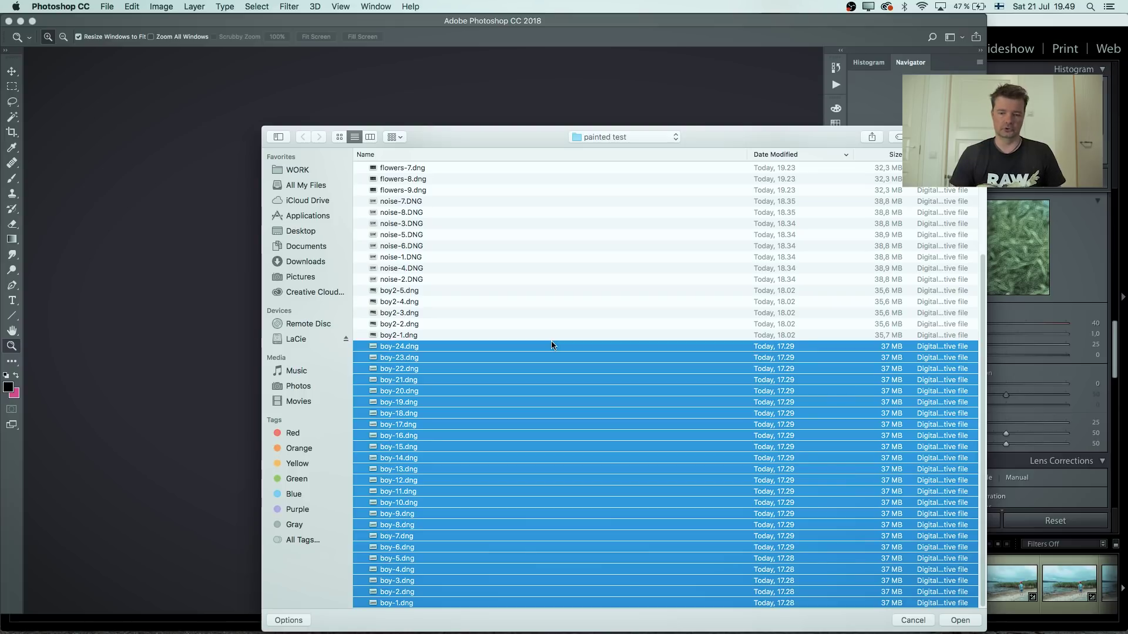
left_click(960, 619)
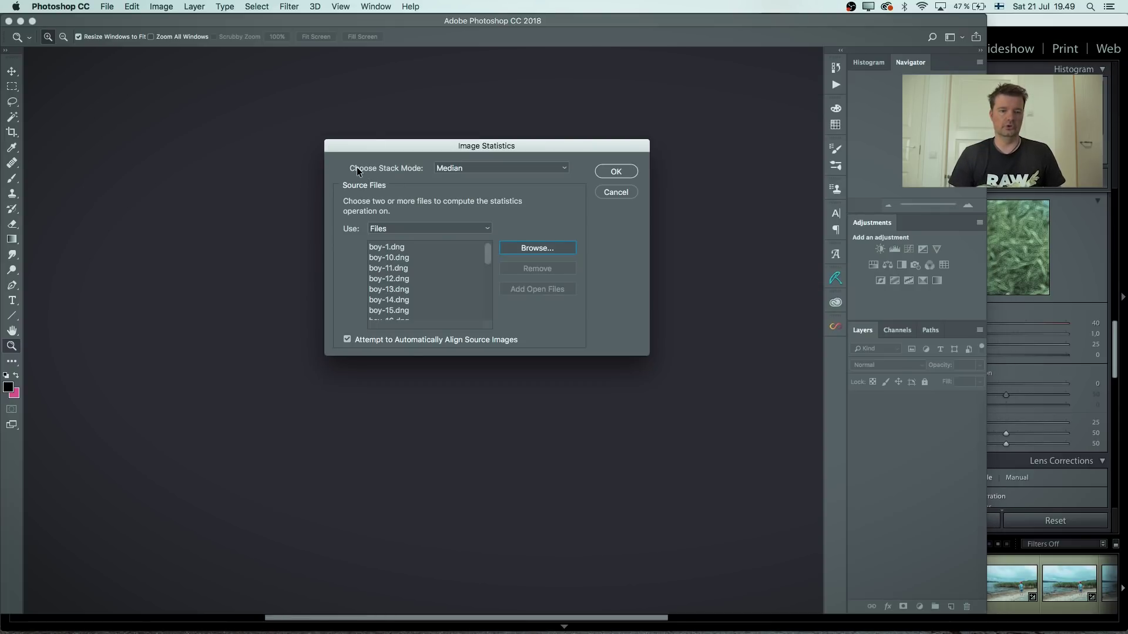
Run the image statistics with the Median stack mode and automatic alignment of the source images turned off.
left_click(517, 168)
left_click(456, 217)
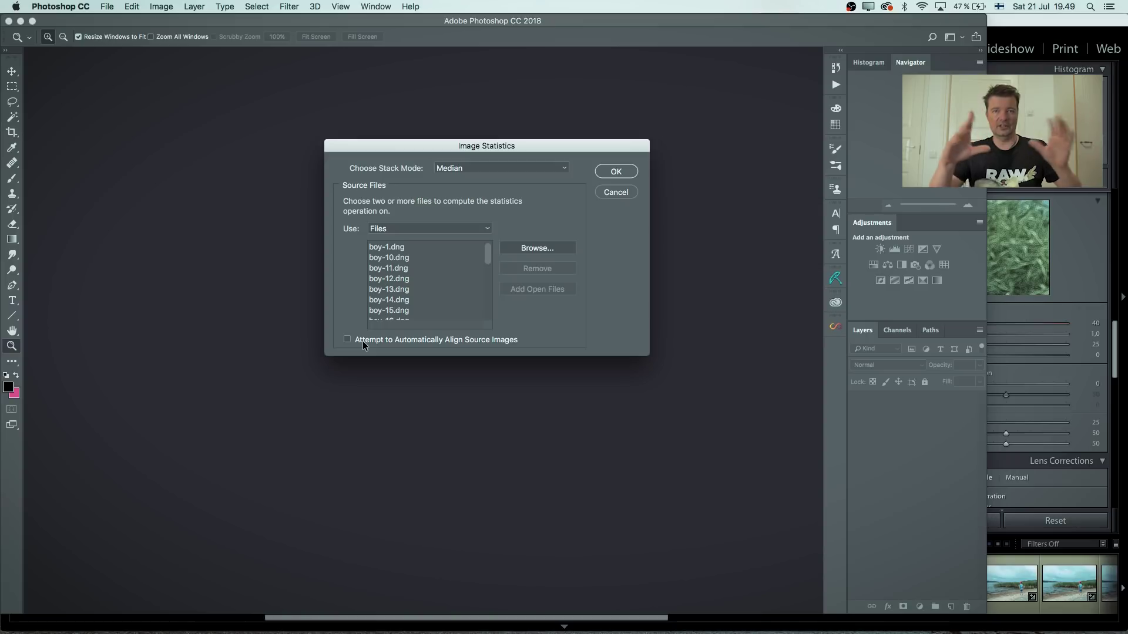
left_click(616, 172)
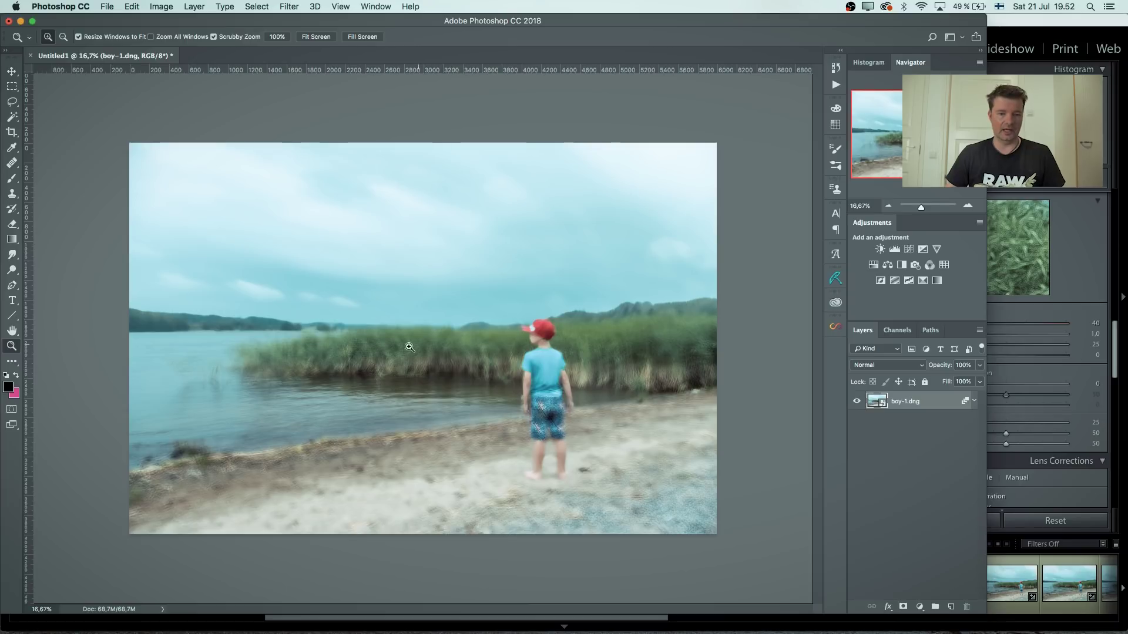
Examine the median-blended image, checking how the boy, reeds and water are rendered.
left_click_drag(297, 344, 320, 344)
key("super+r")
key("super+0")
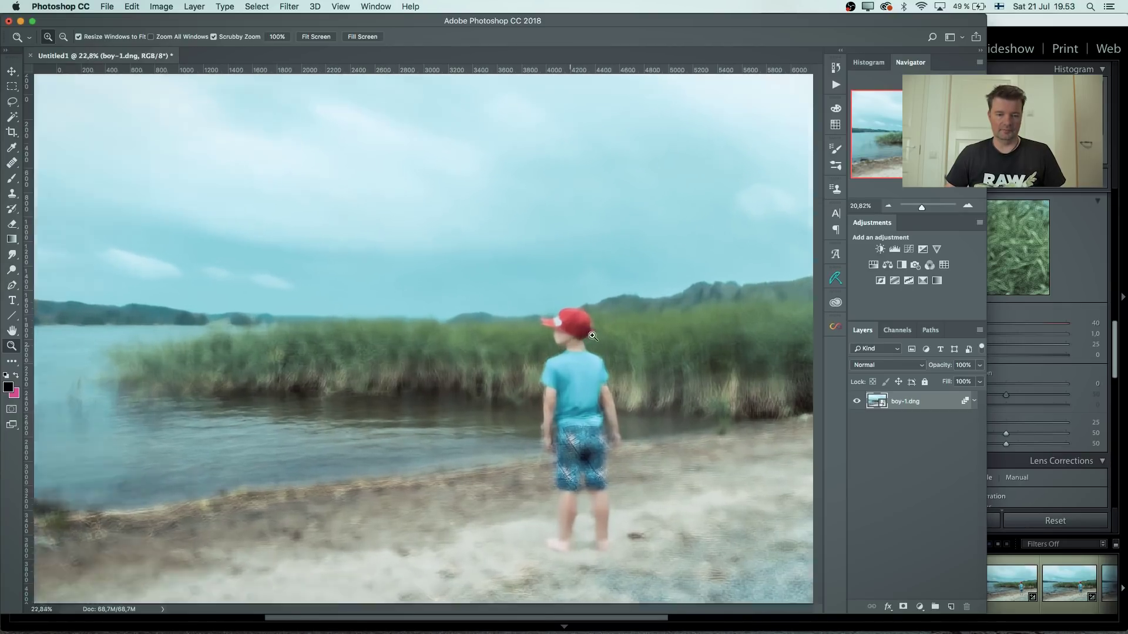
mouse_move(593, 336)
left_mouse_down()
mouse_move(614, 331)
mouse_move(579, 346)
left_mouse_up()
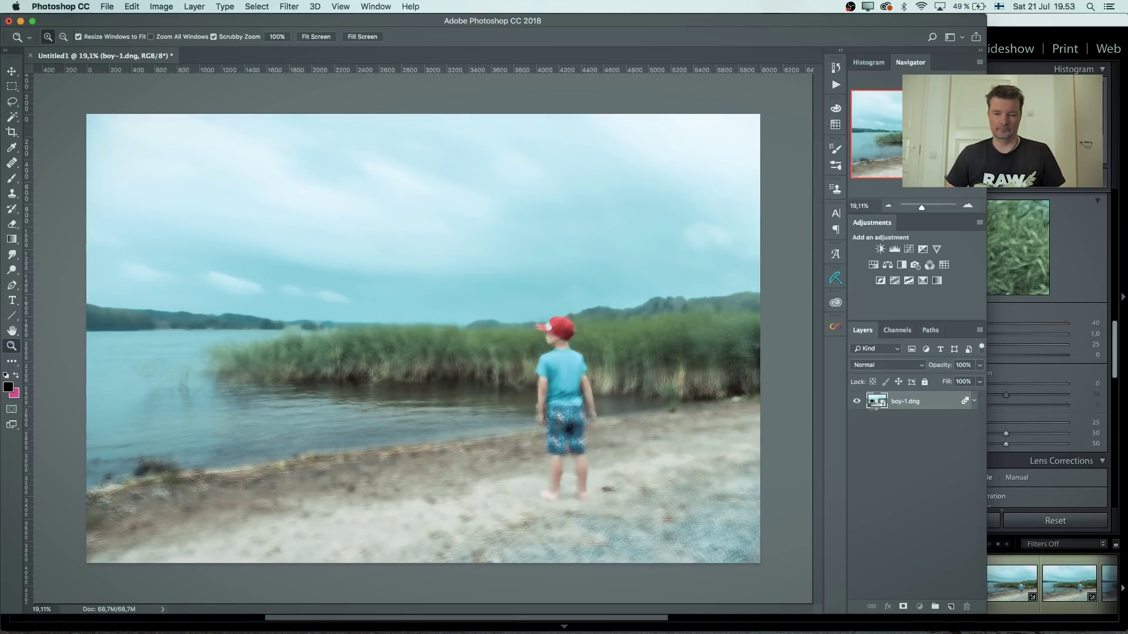
Inspect the source layers inside the boy-1.dng smart object by hiding the top four, and close its contents without saving.
double_click(875, 402)
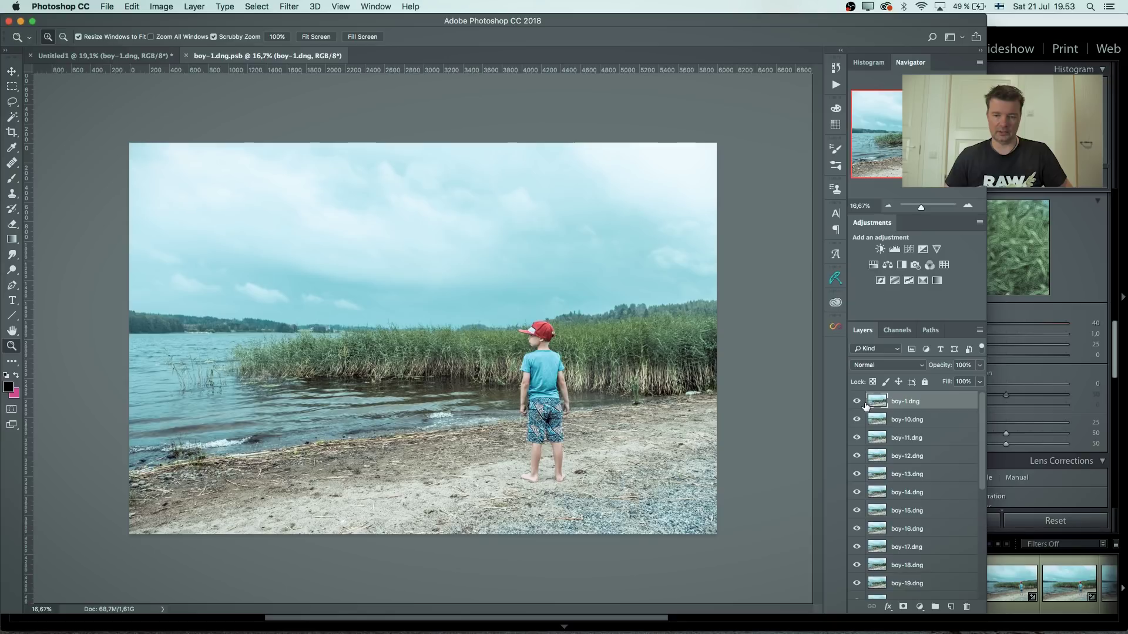
left_click_drag(857, 407, 858, 462)
left_click_drag(983, 448, 970, 575)
scroll(970, 575, "up", 10)
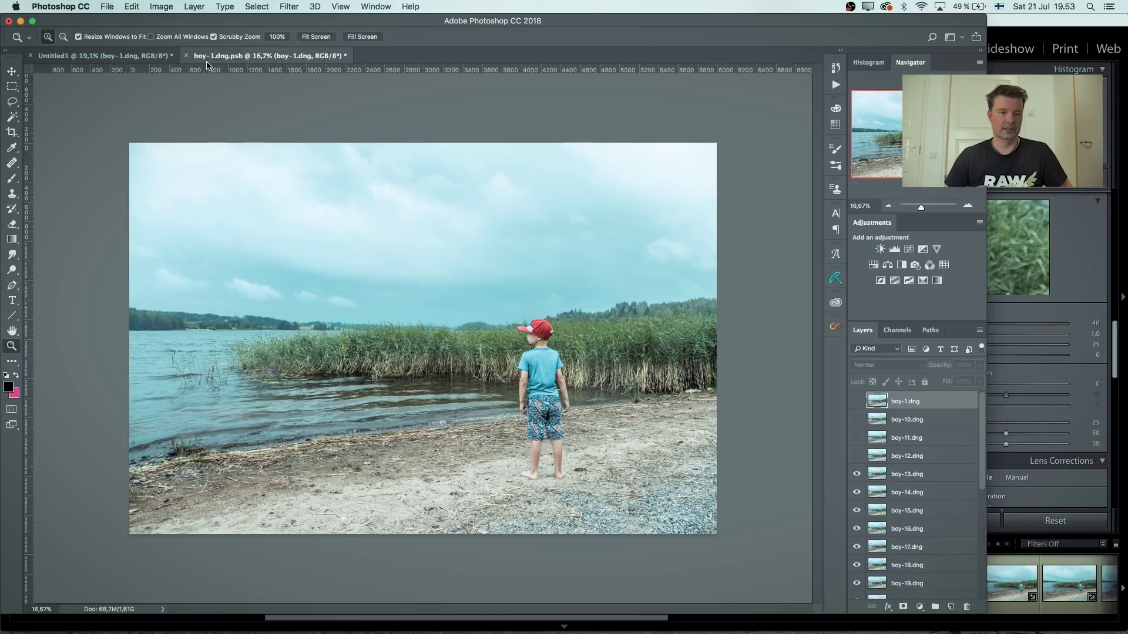
left_click(185, 57)
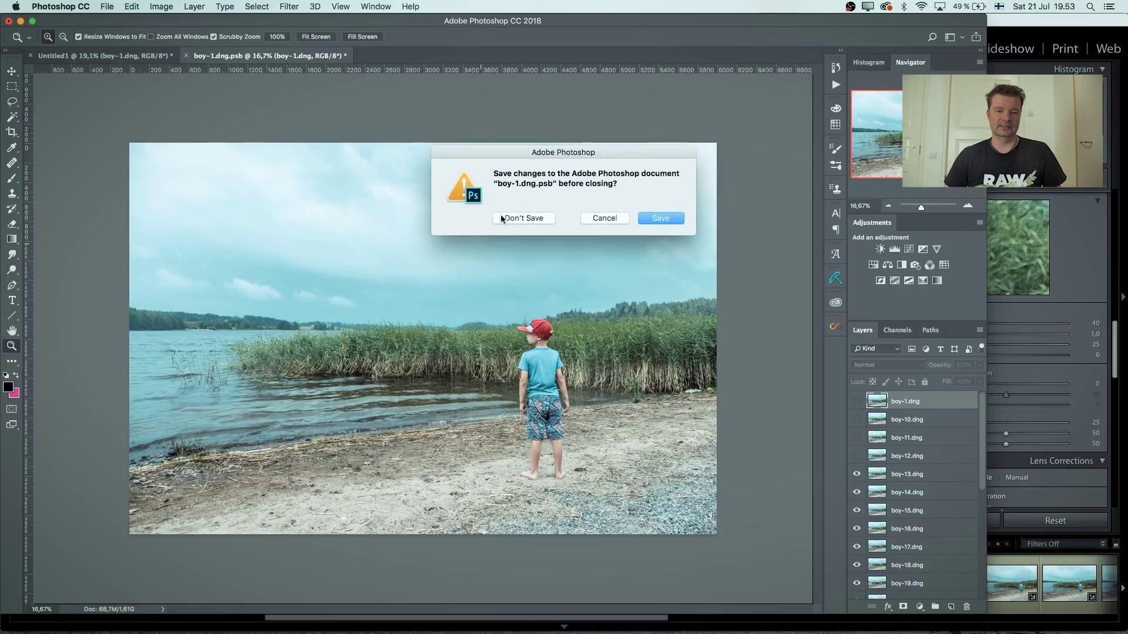
left_click(520, 219)
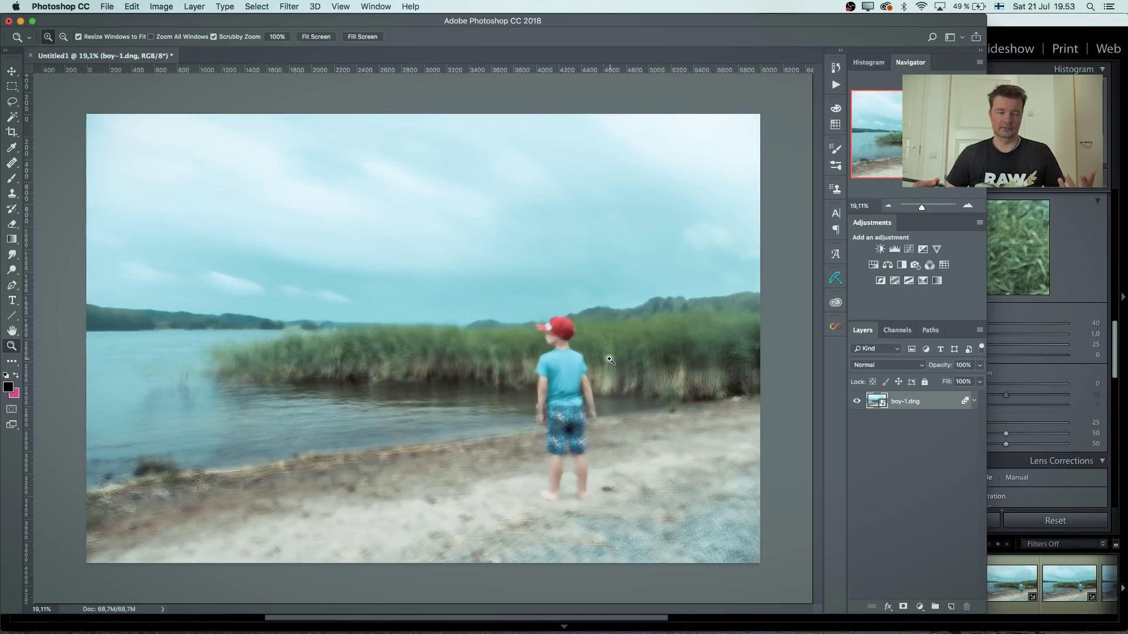
Take a closer look at the untitled median composite and close the document.
left_click_drag(387, 353, 524, 331)
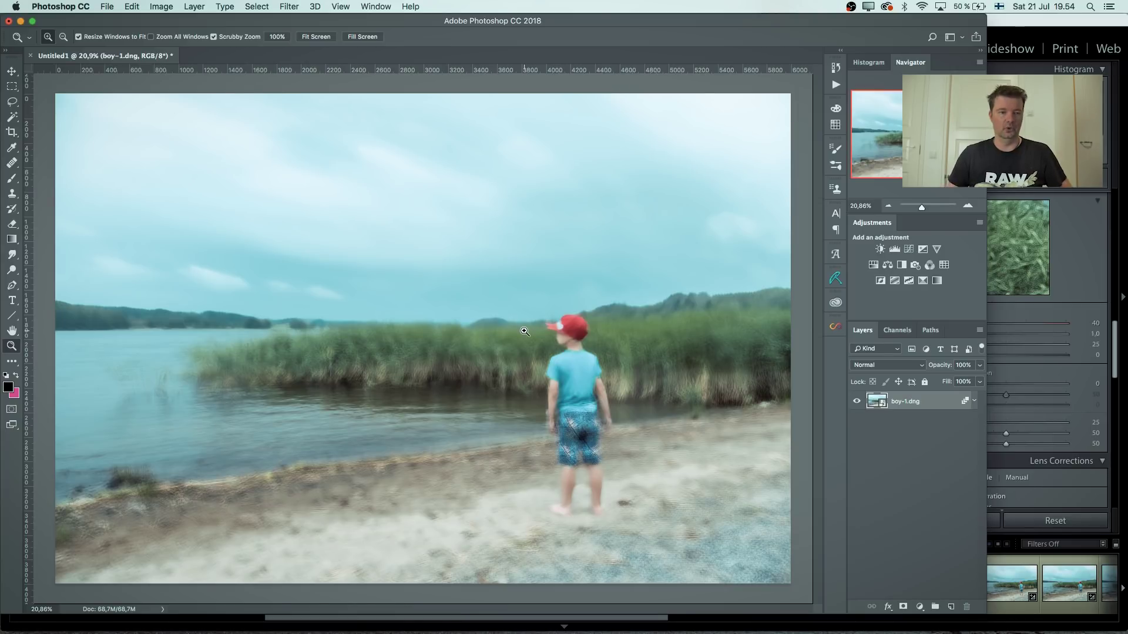
left_click(30, 55)
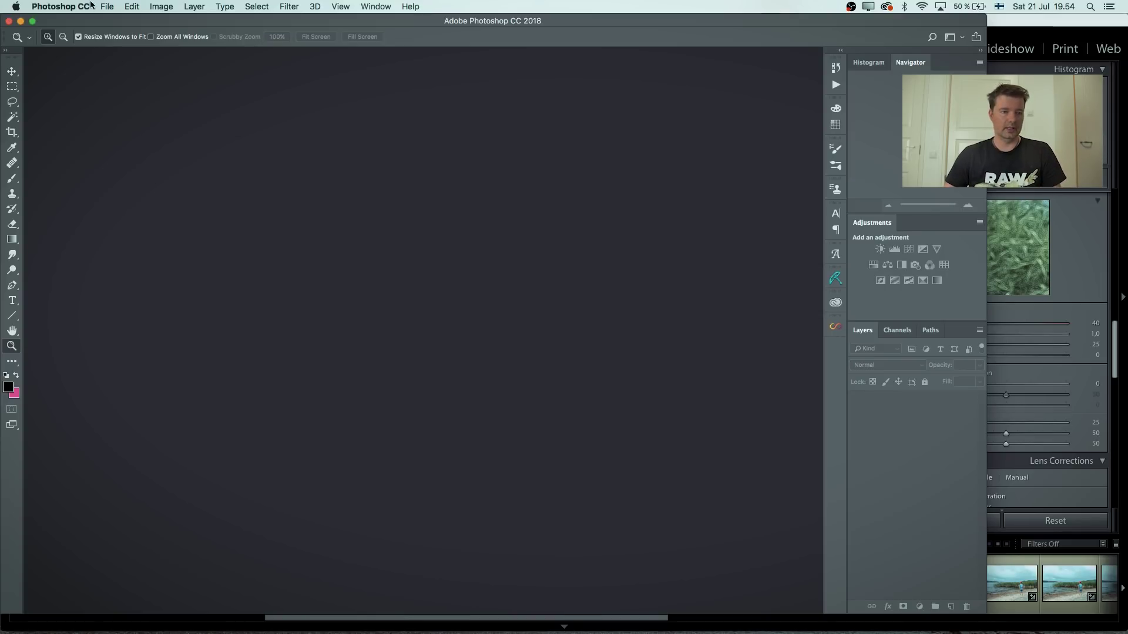
Load flowers-1.dng to flowers-14.dng from the painted test folder into a stack, creating a smart object after loading.
left_click(107, 7)
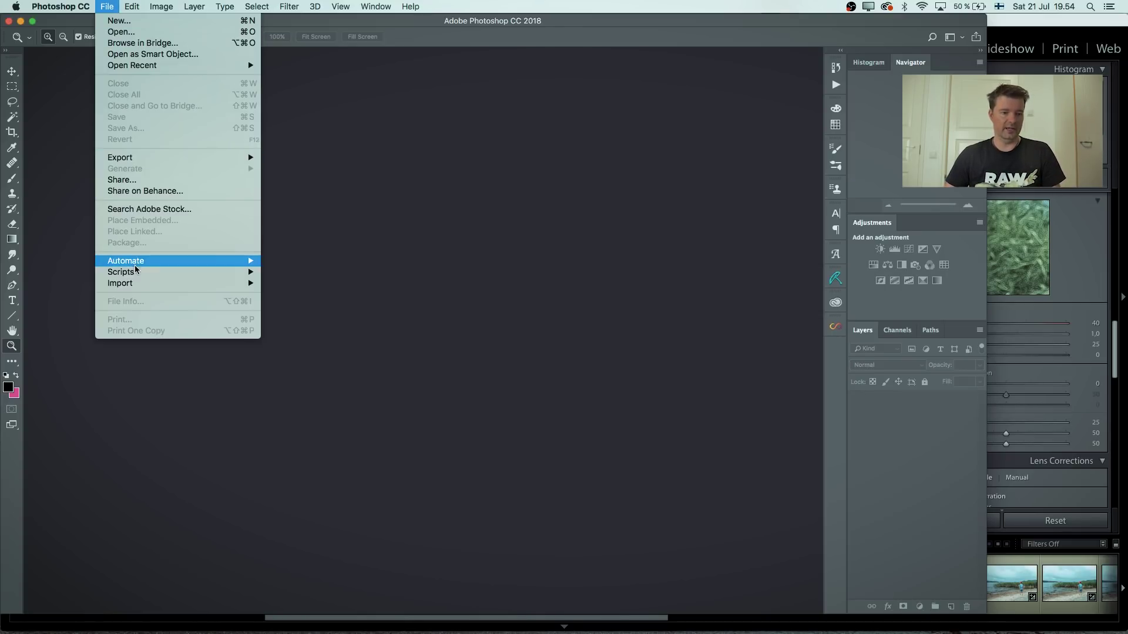
mouse_move(138, 272)
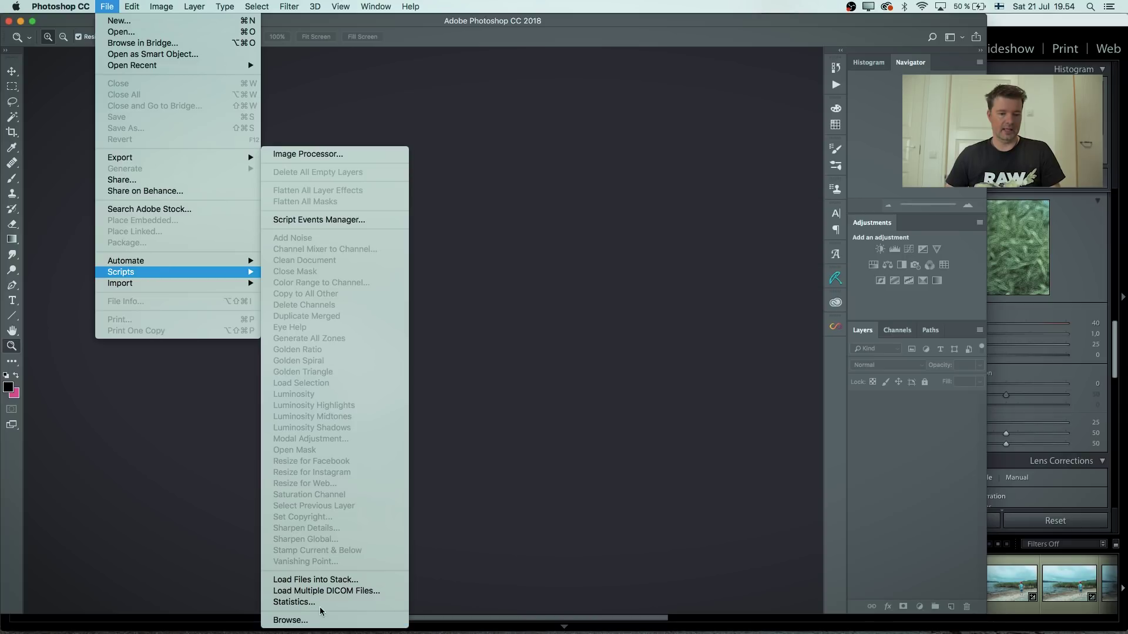
left_click(333, 580)
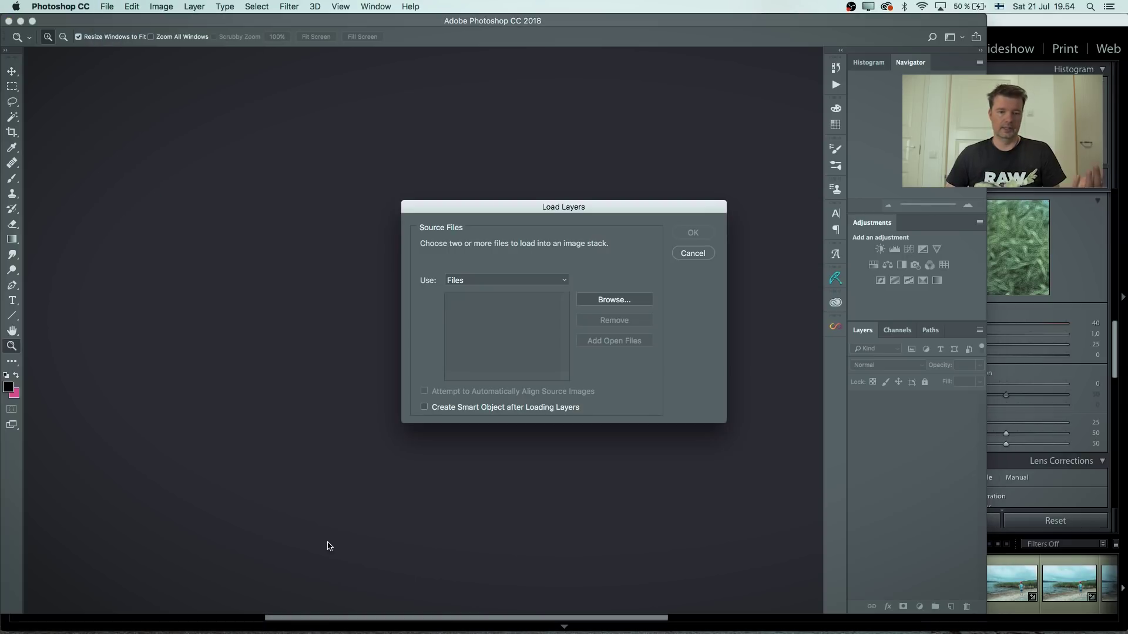
left_click(616, 300)
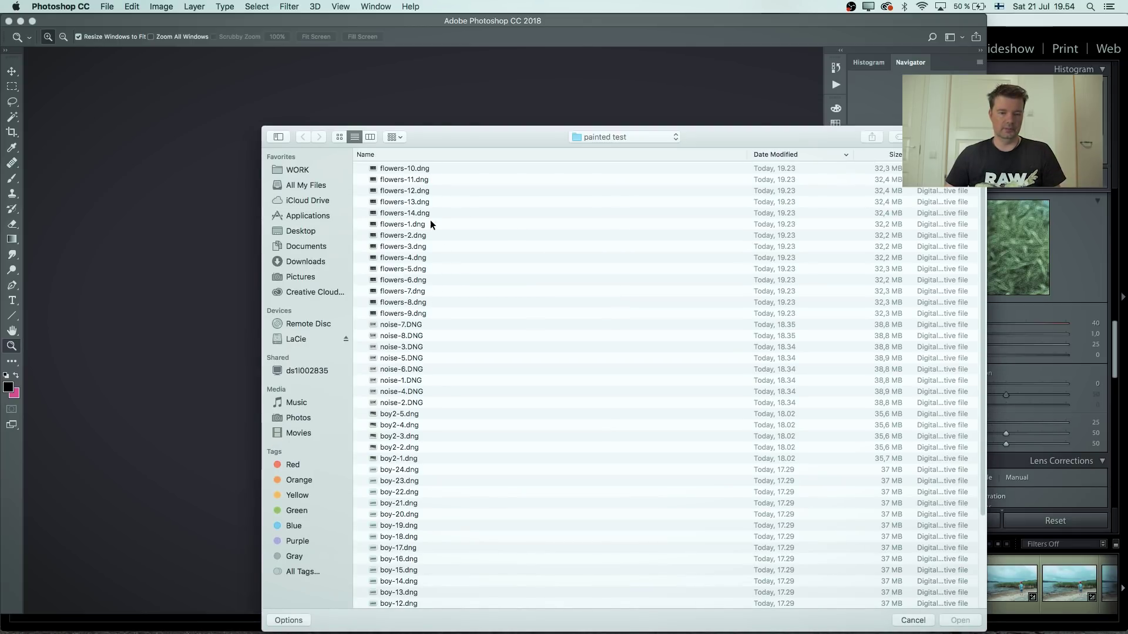
left_click(393, 313)
left_click(407, 168, "shift")
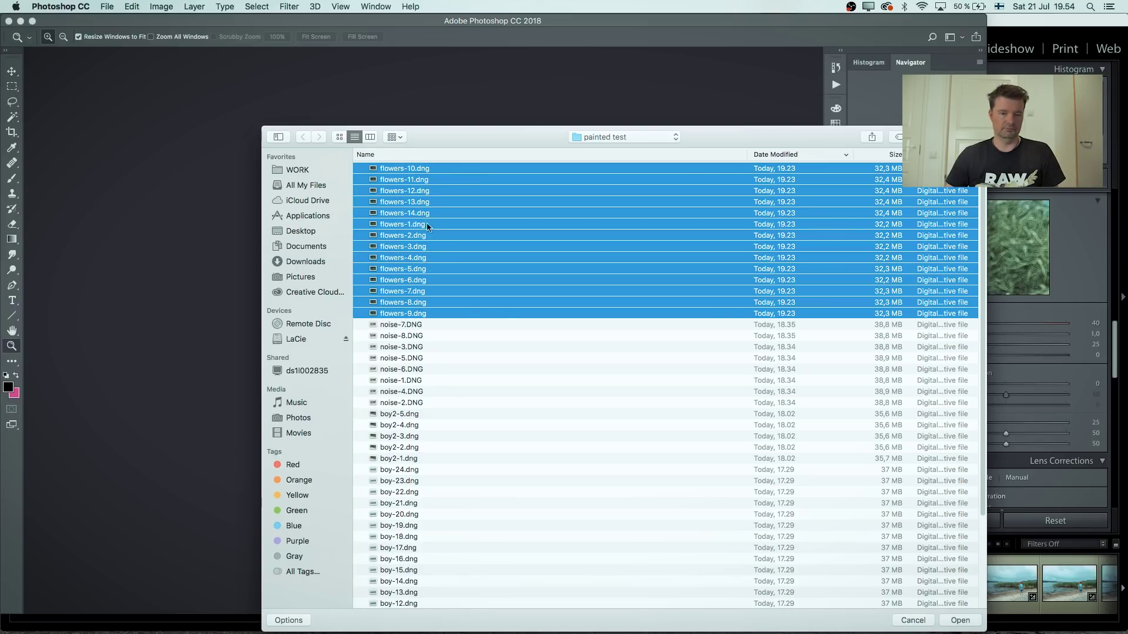
left_click(960, 620)
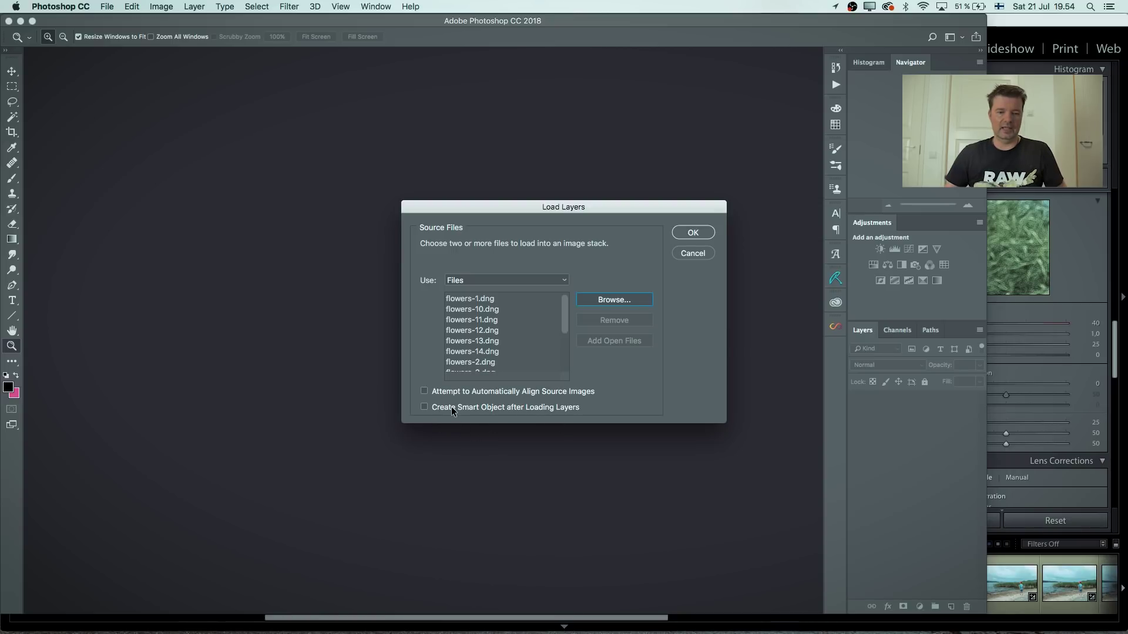
left_click(693, 234)
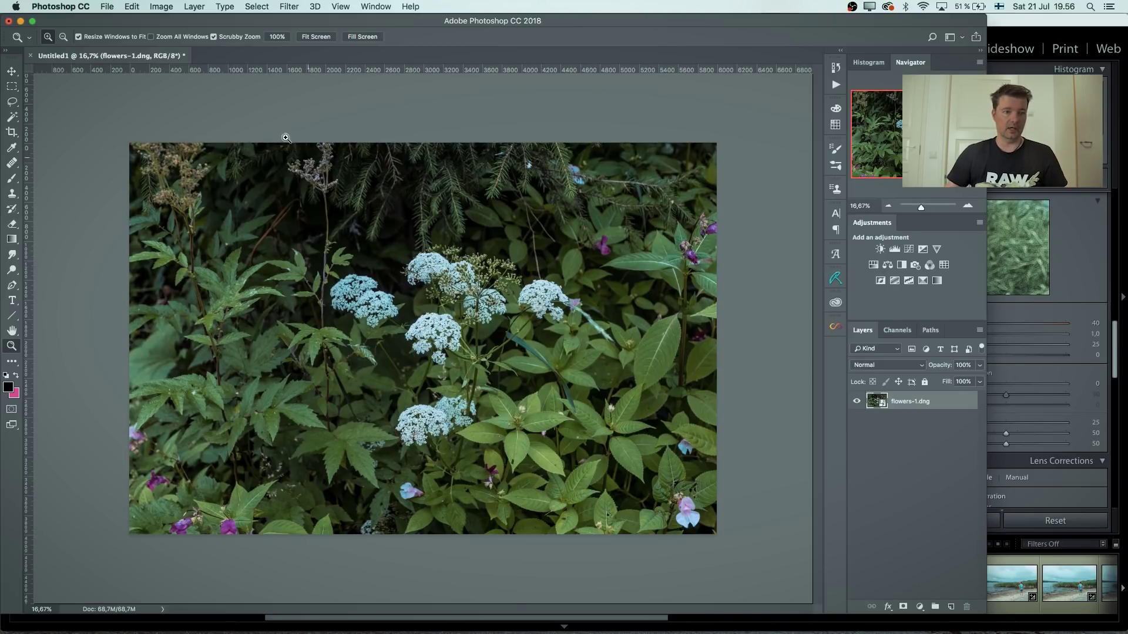
Set the stack mode of the flowers smart object to Median.
left_click(192, 7)
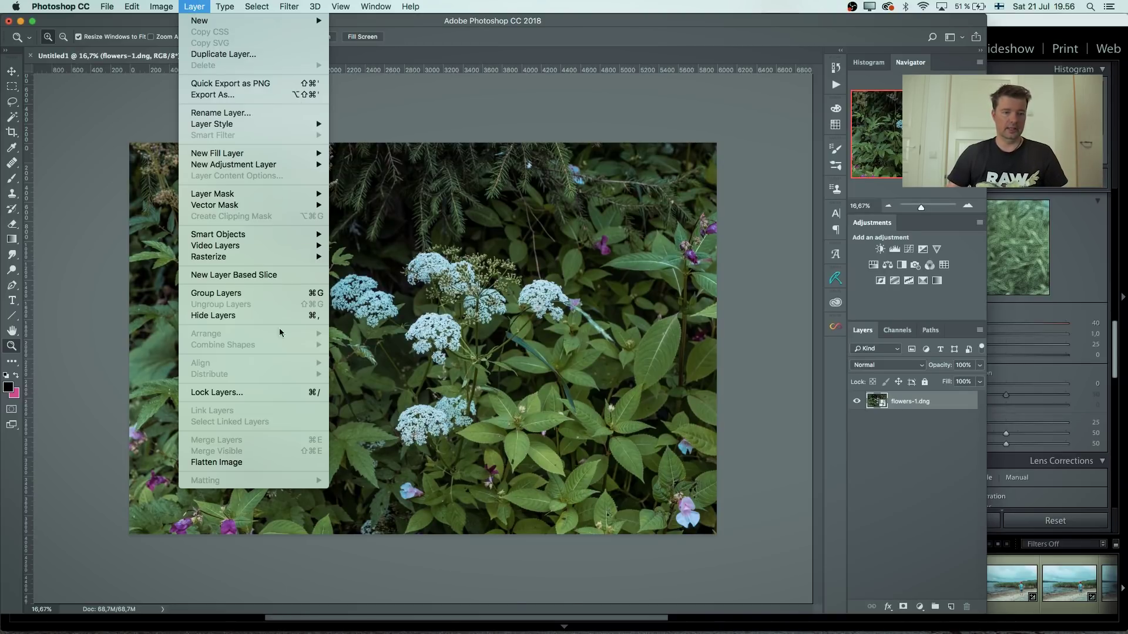
mouse_move(264, 238)
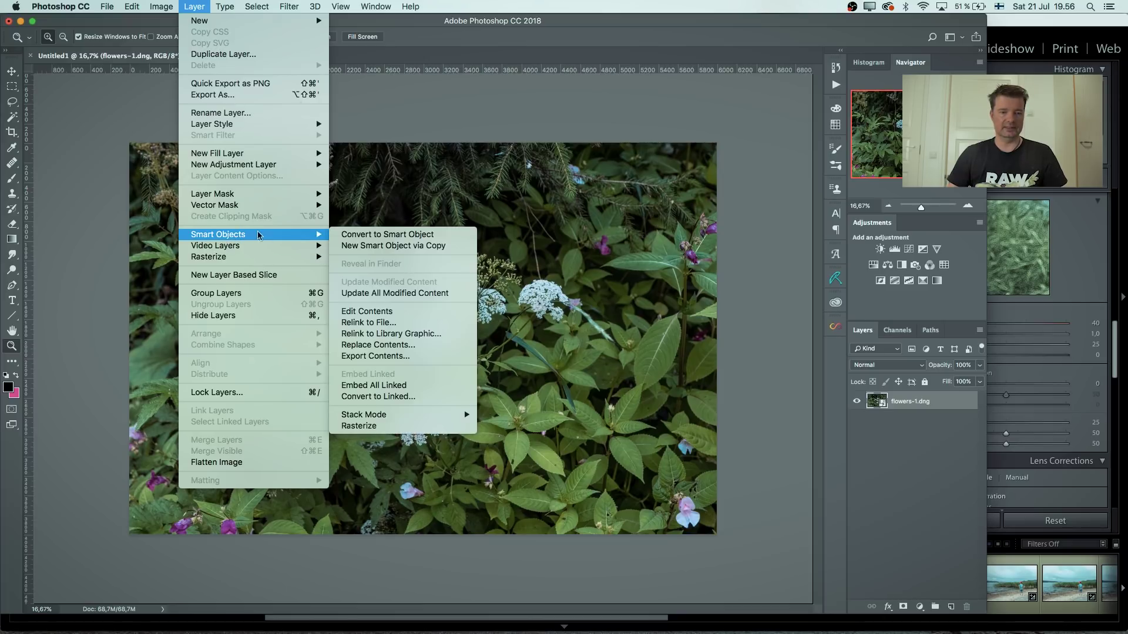
mouse_move(397, 415)
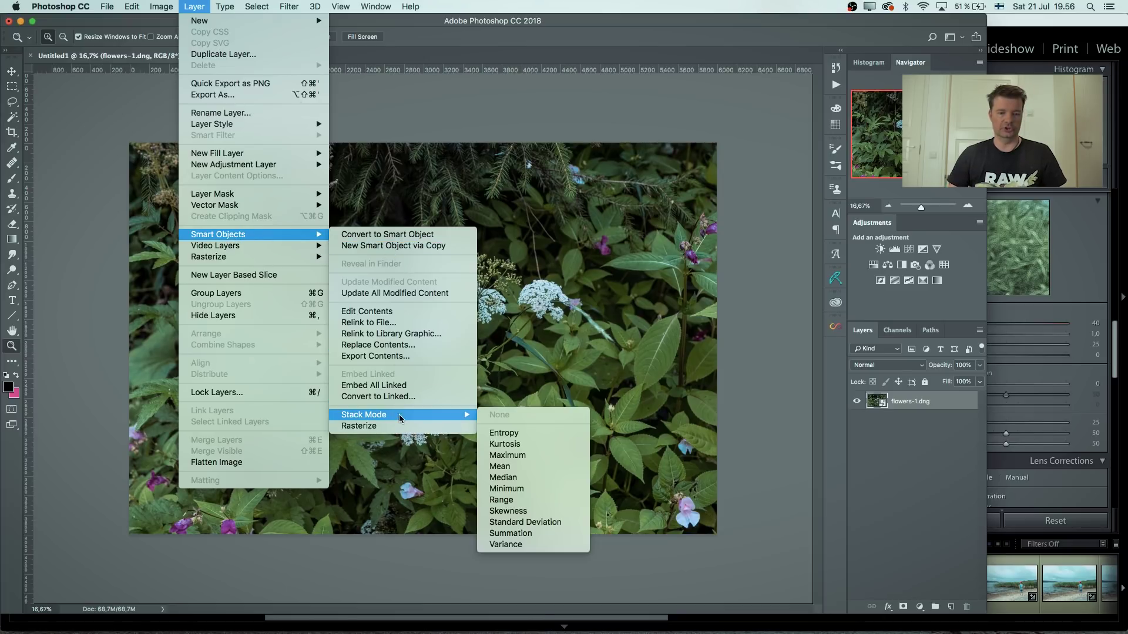
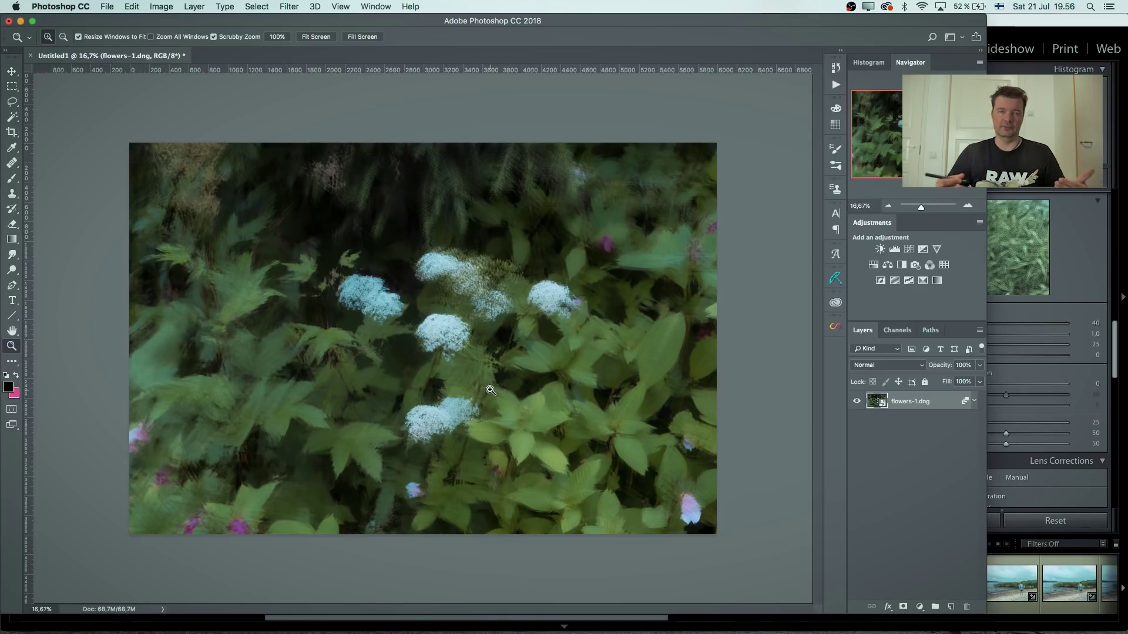
Try the Summation stack mode on the flowers smart object and undo it.
mouse_move(447, 340)
left_mouse_down()
mouse_move(531, 313)
mouse_move(465, 342)
left_mouse_up()
key("super+r")
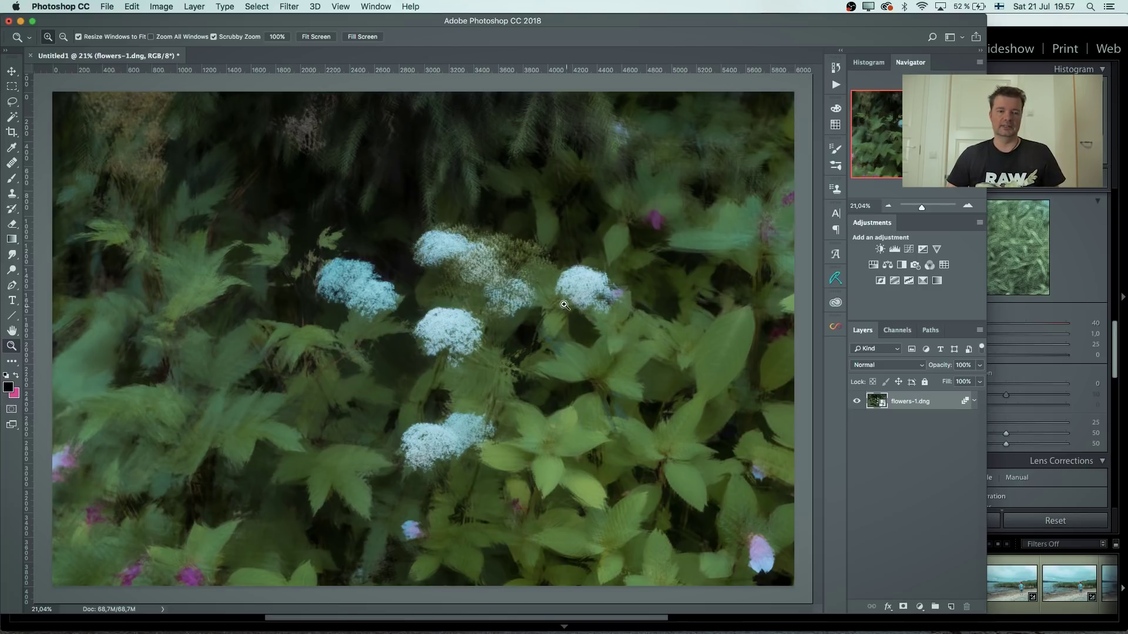
left_click_drag(488, 292, 461, 292)
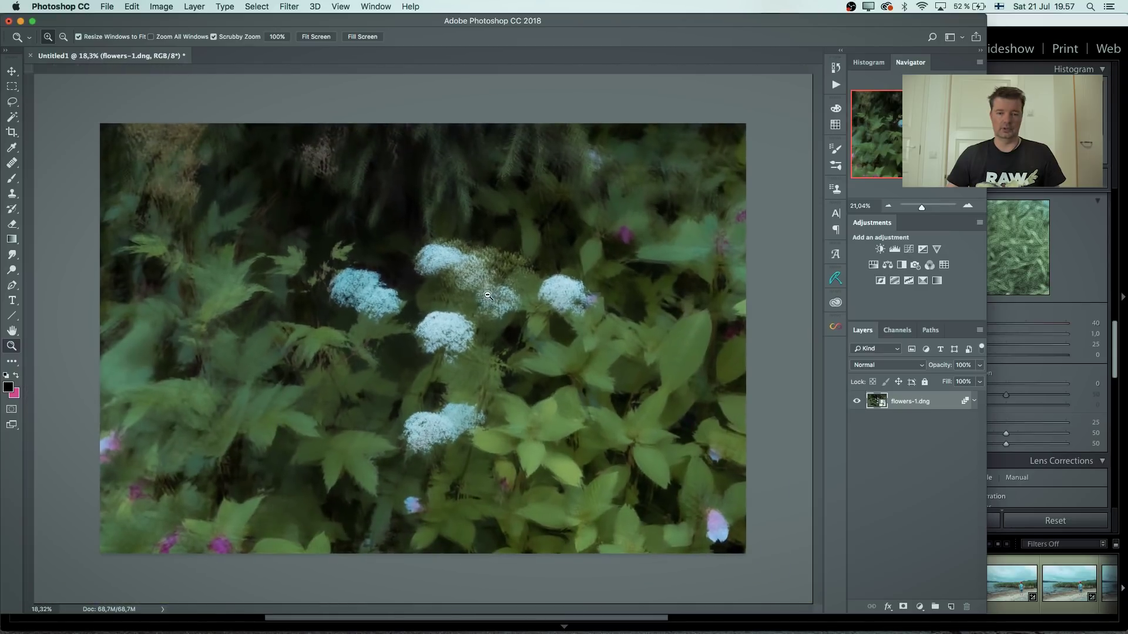
left_click(162, 6)
mouse_move(194, 6)
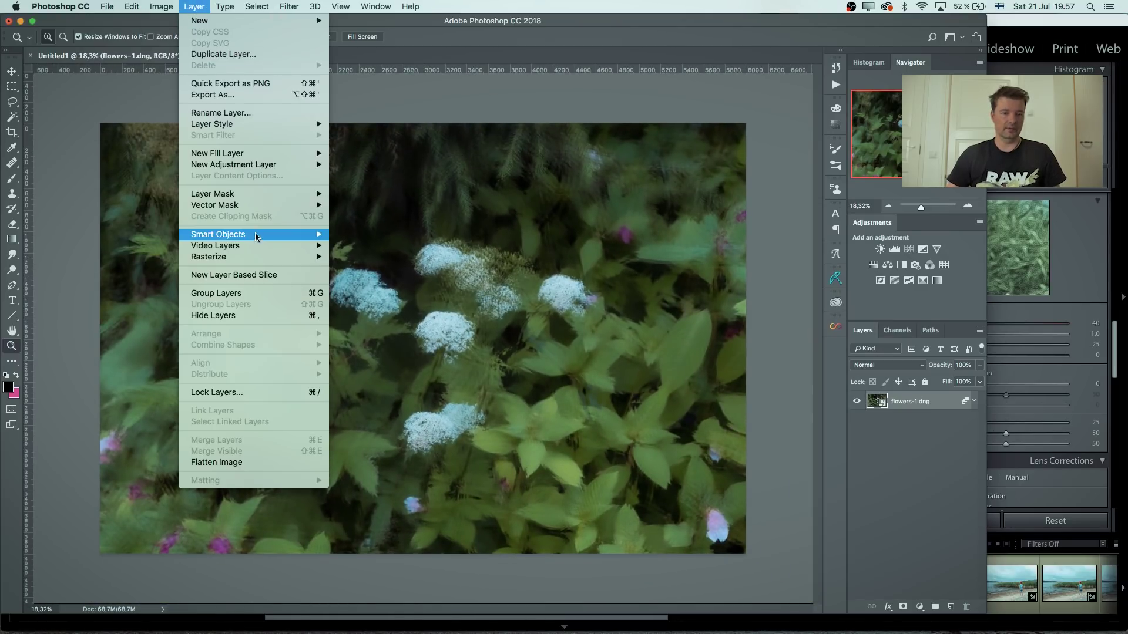
mouse_move(258, 238)
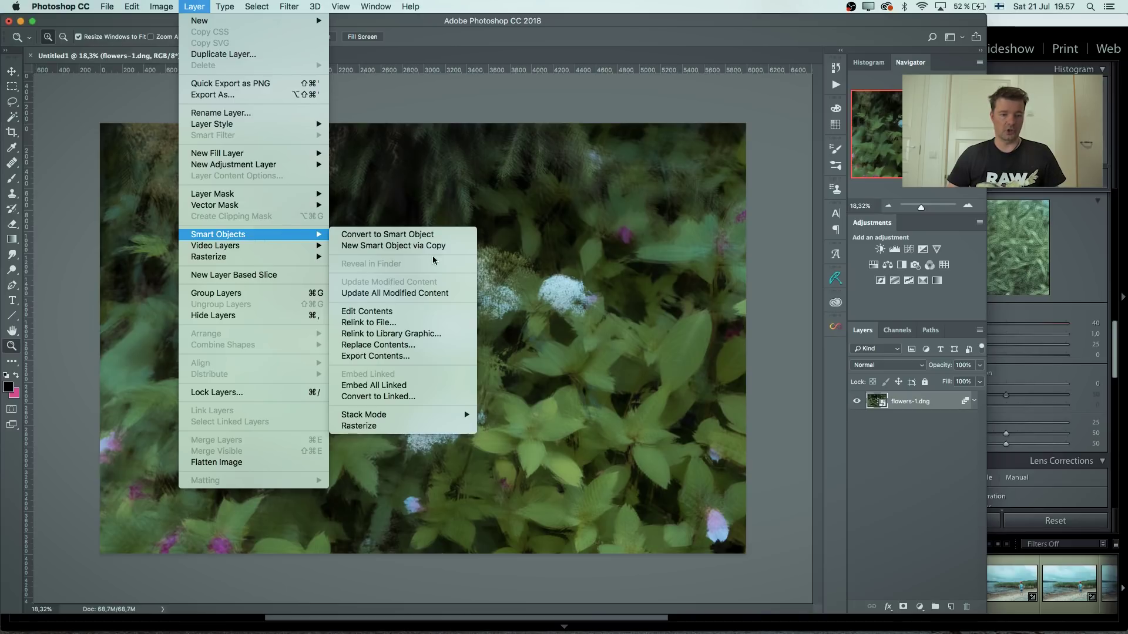
mouse_move(400, 414)
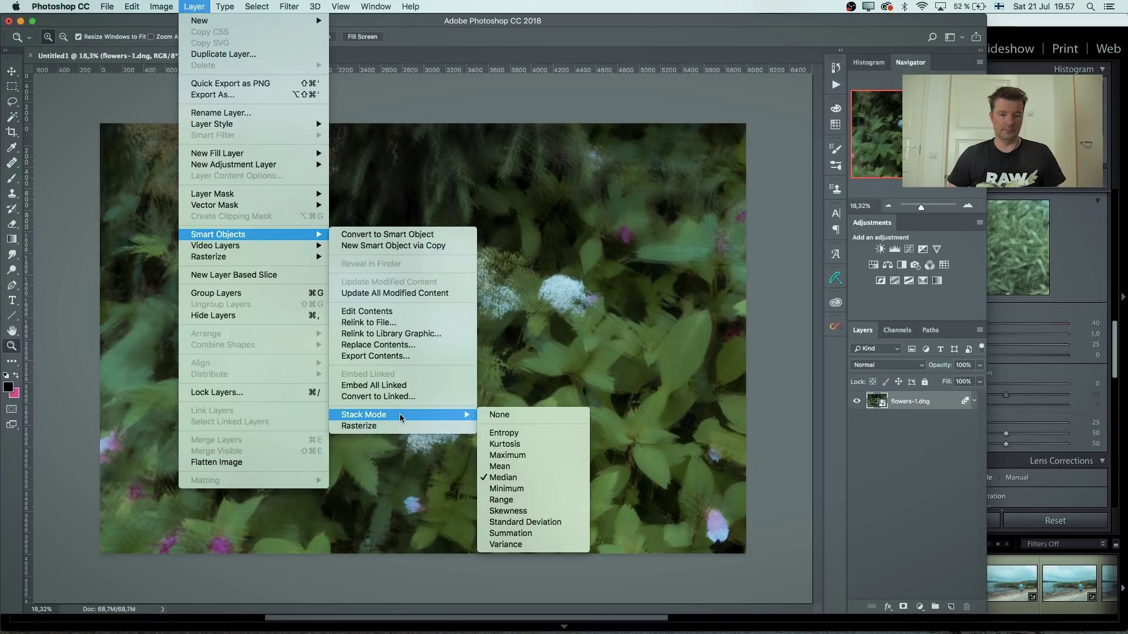
left_click(520, 533)
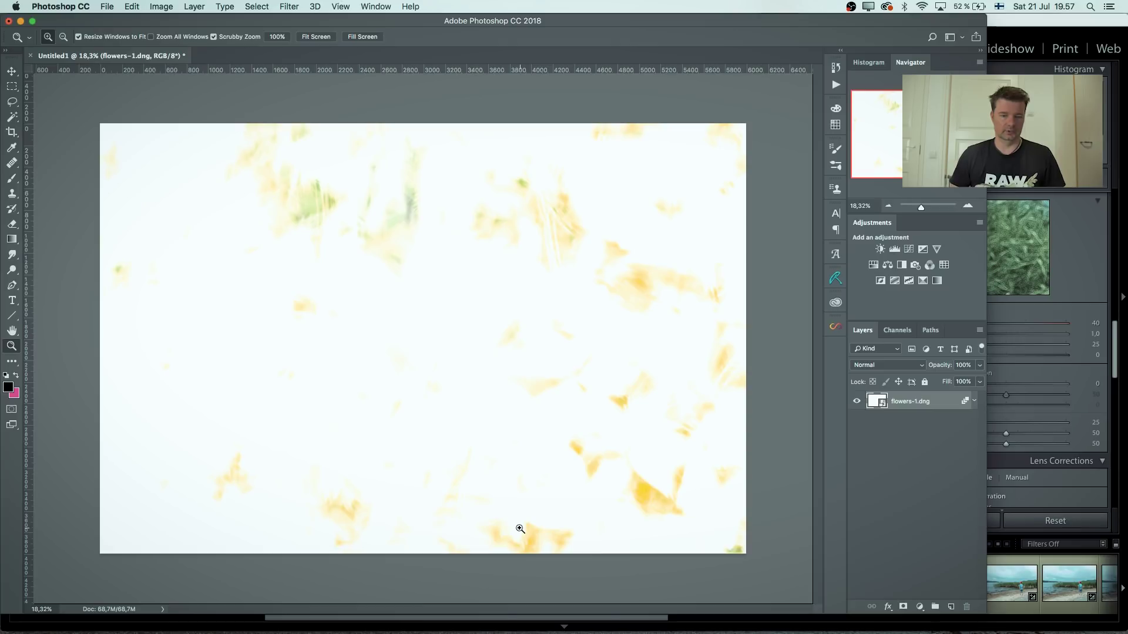
key("super+z")
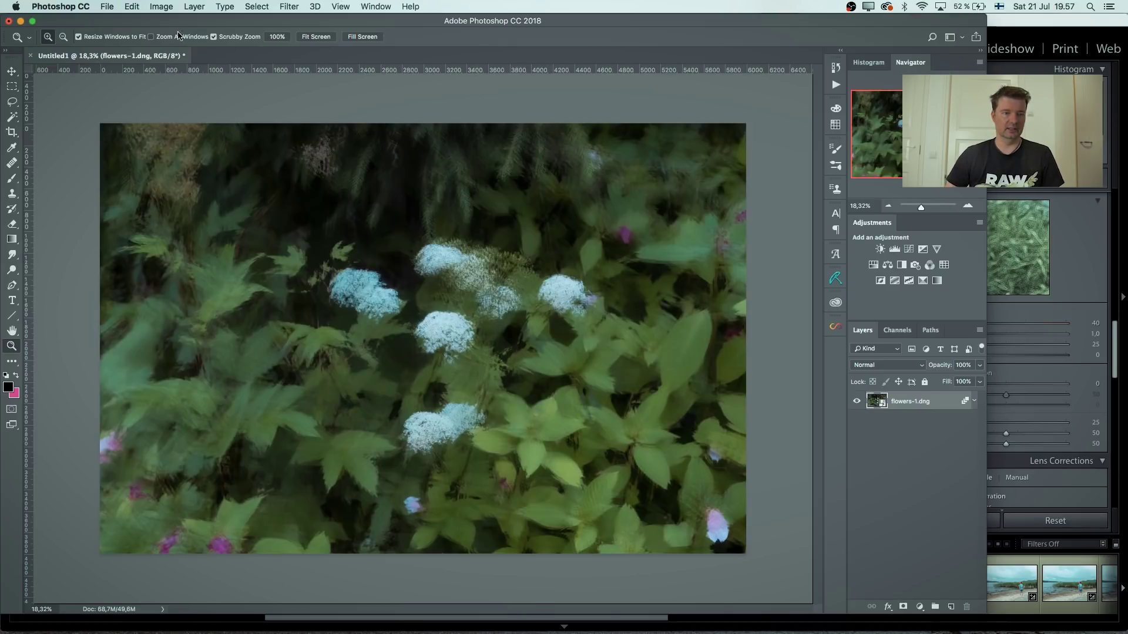
Change the stack mode of the flowers smart object to Skewness.
left_click(157, 7)
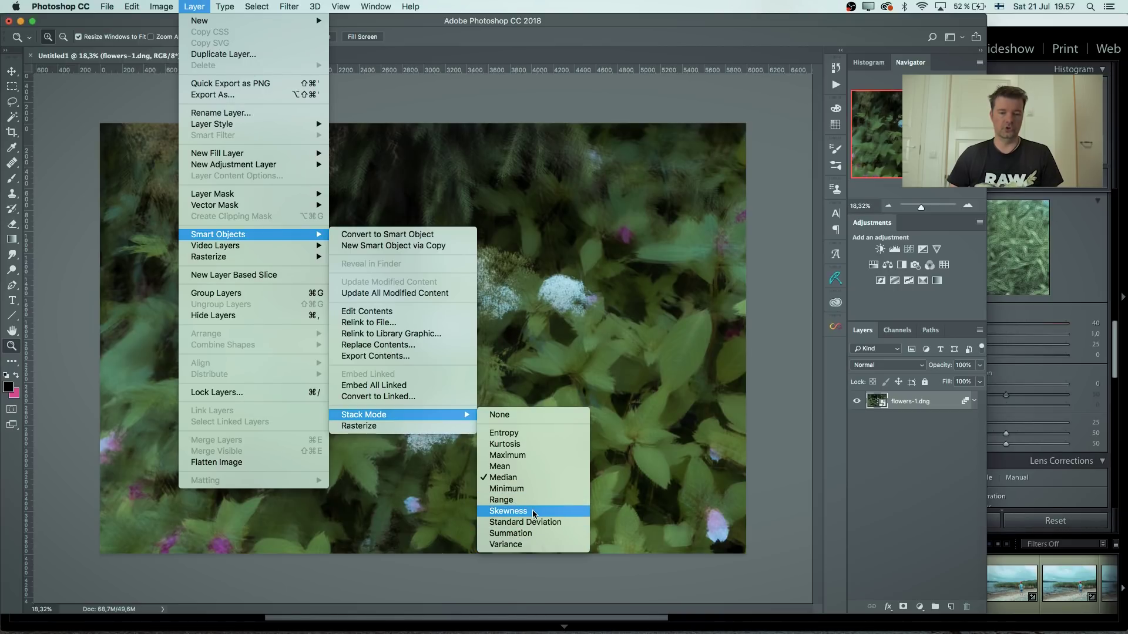
left_click(508, 511)
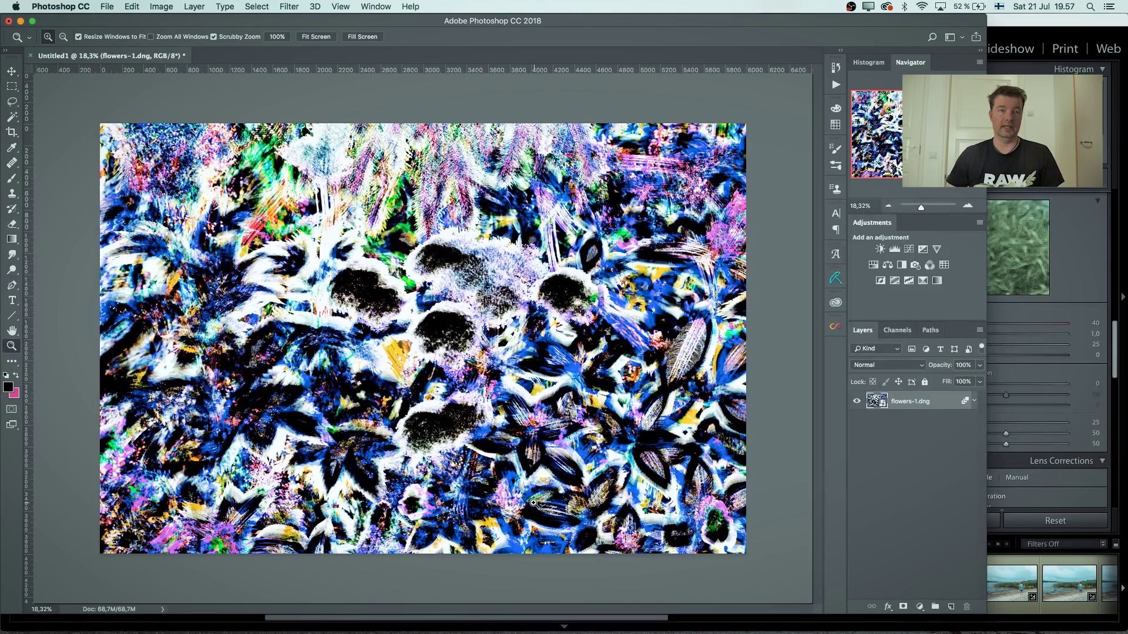
mouse_move(467, 343)
left_mouse_down()
mouse_move(532, 317)
mouse_move(464, 346)
left_mouse_up()
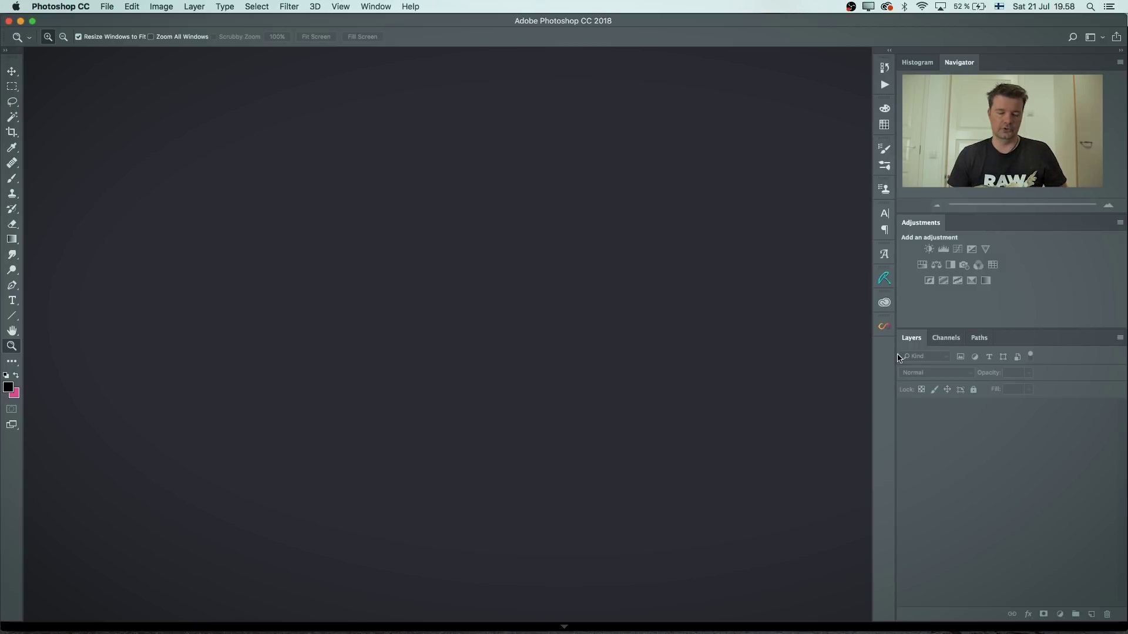
Switch to Lightroom and display boy2-1.dng, the first photo of the series with the boy running across the yard.
mouse_move(835, 629)
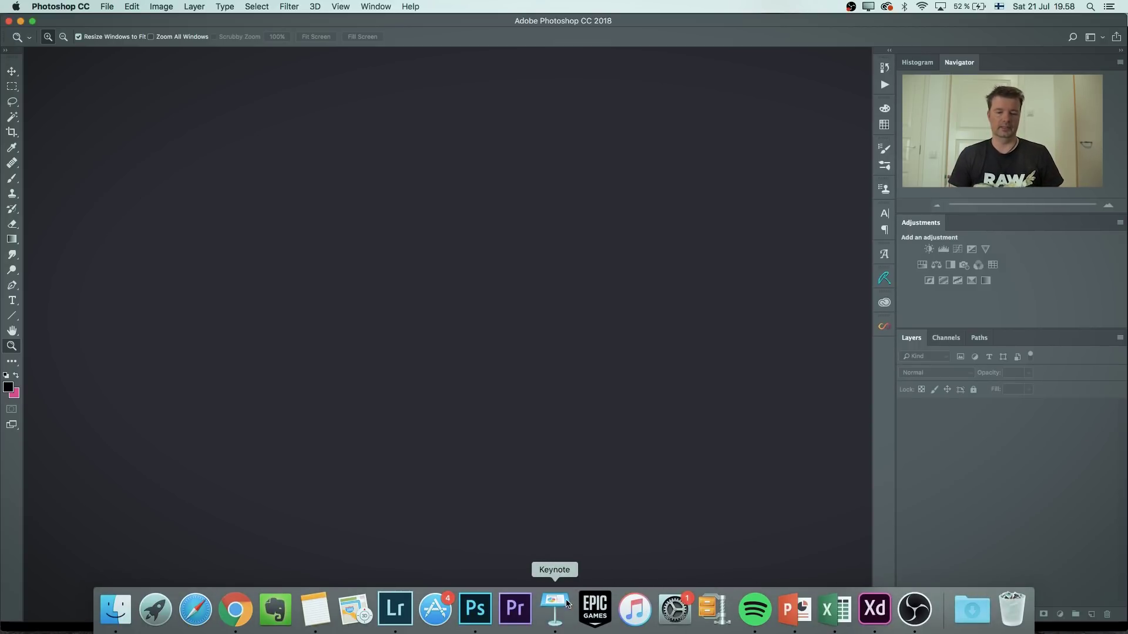
left_click(395, 611)
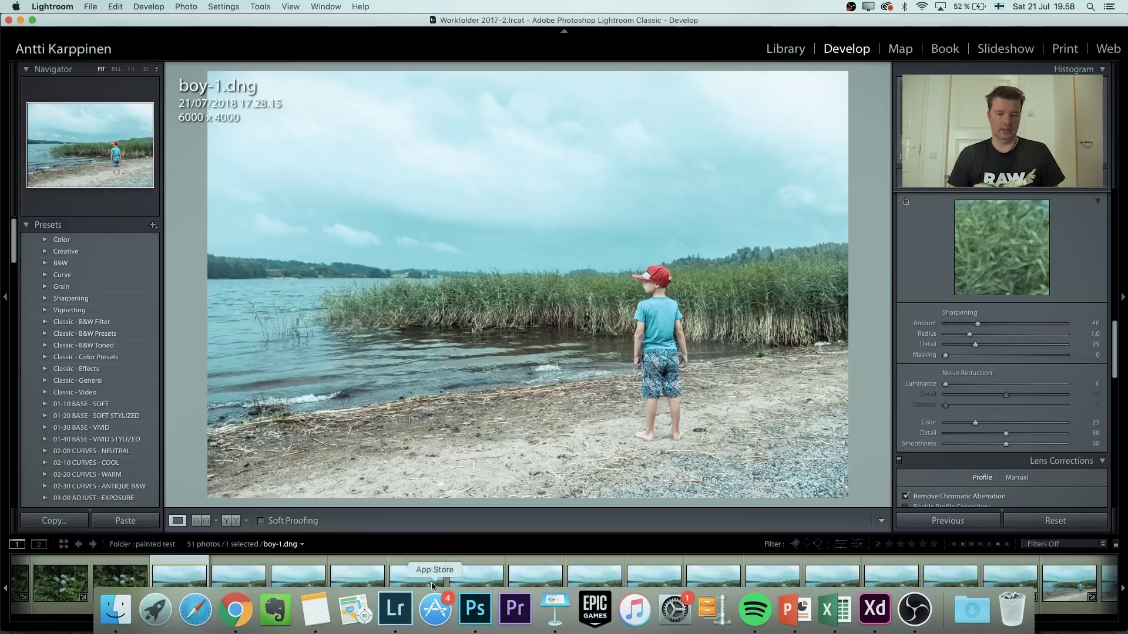
scroll(530, 589, "down", 3)
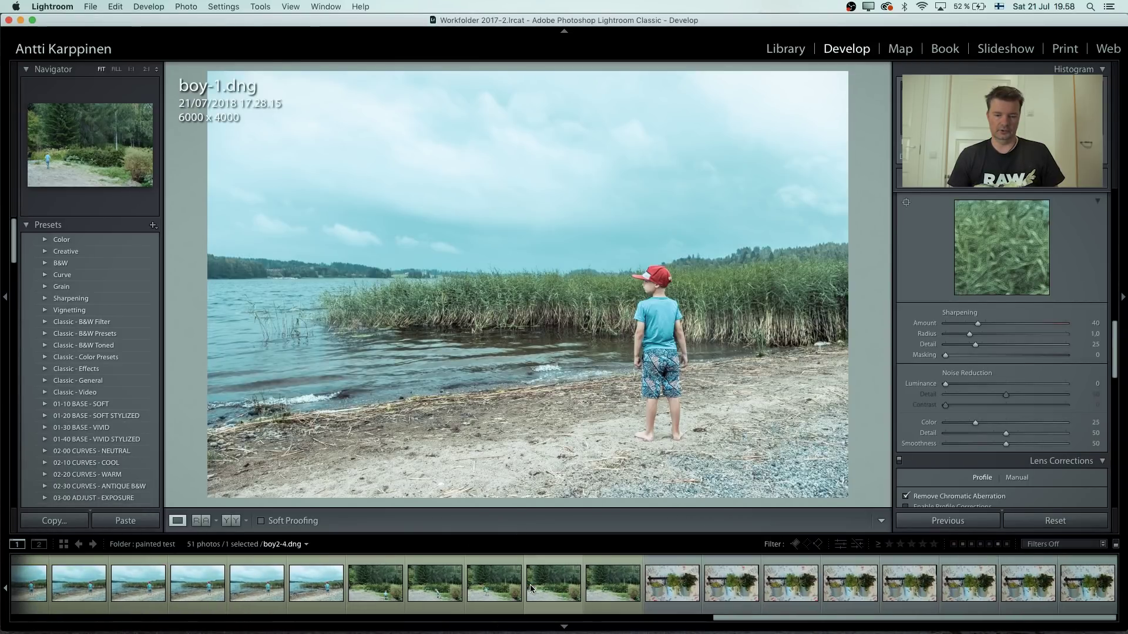
left_click(369, 588)
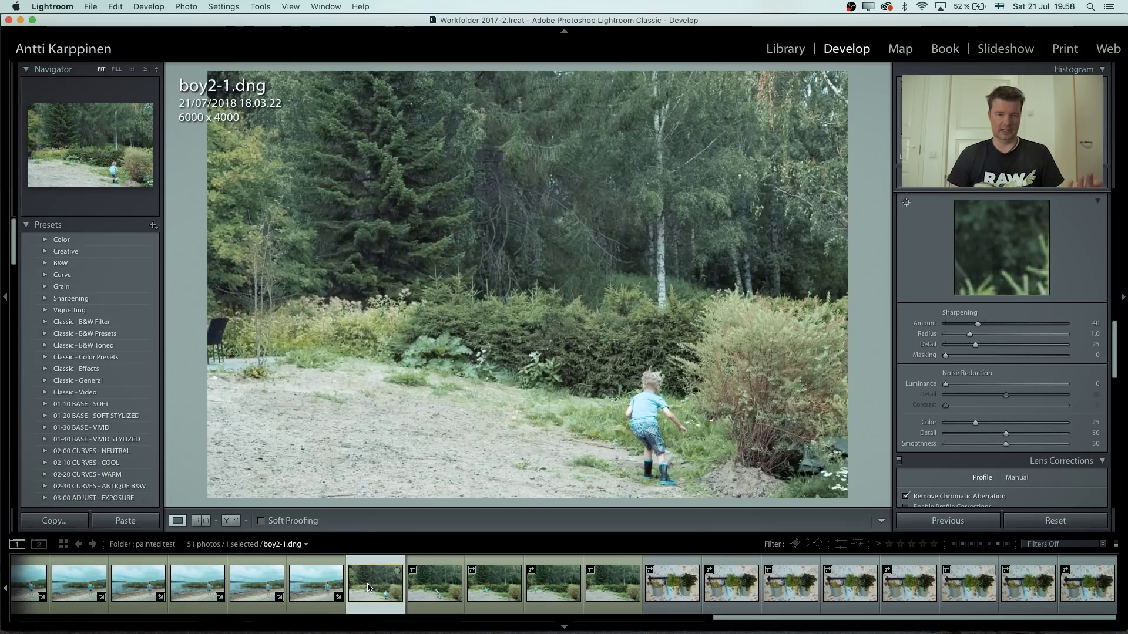
Compare the boy's position in the photos boy2-1.dng to boy2-5.dng by going back and forth through the series.
key("Right")
key("Right")
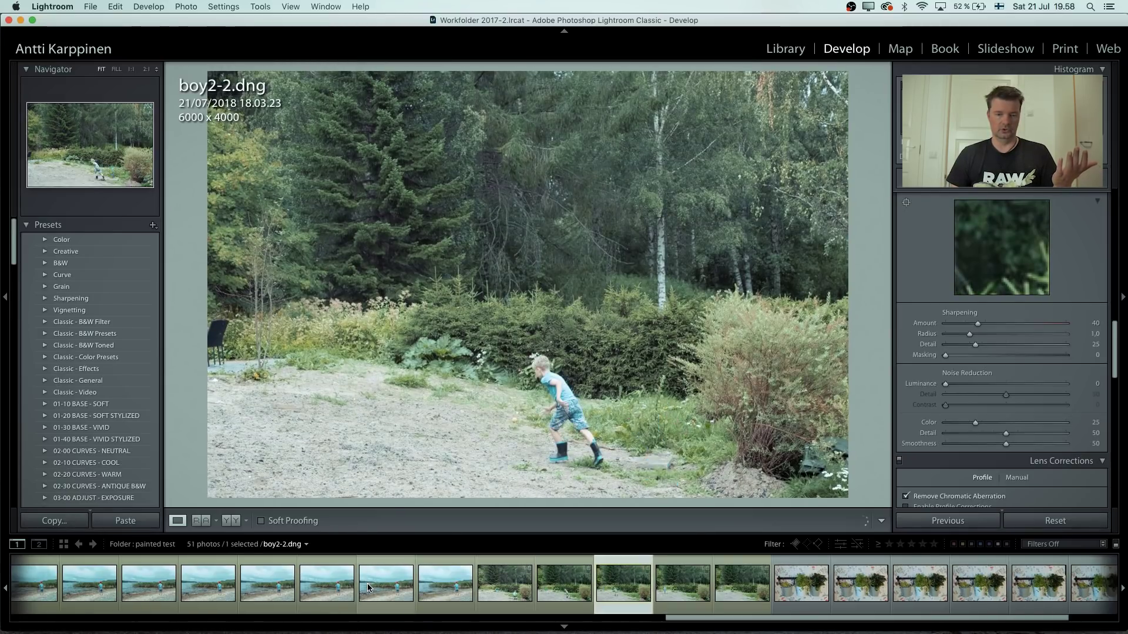
key("Right")
key("Right")
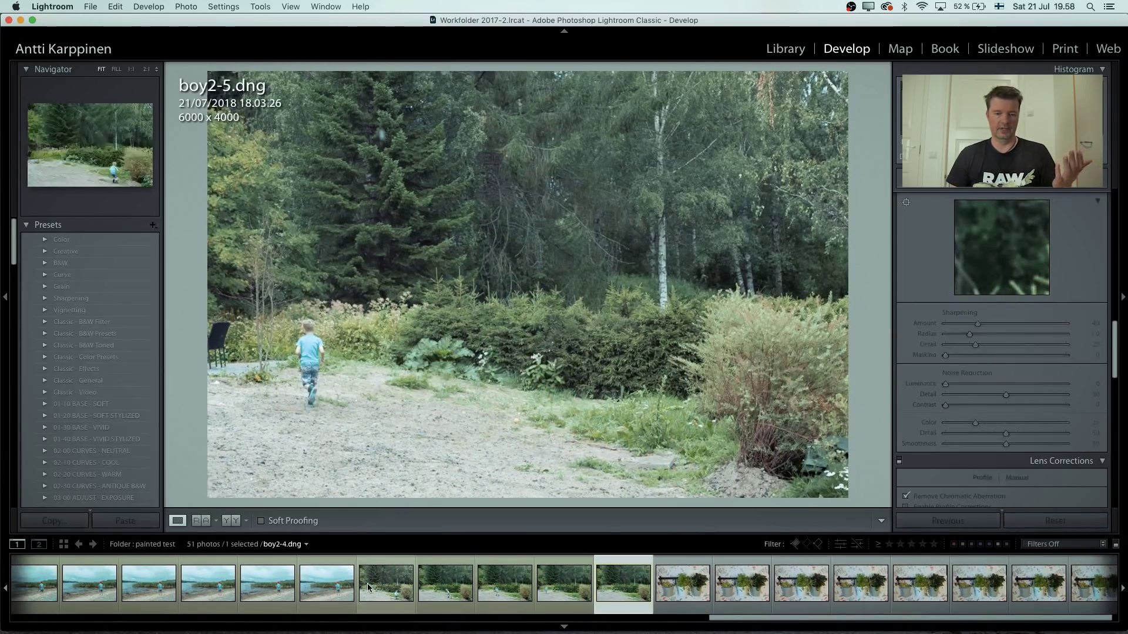
key("Left")
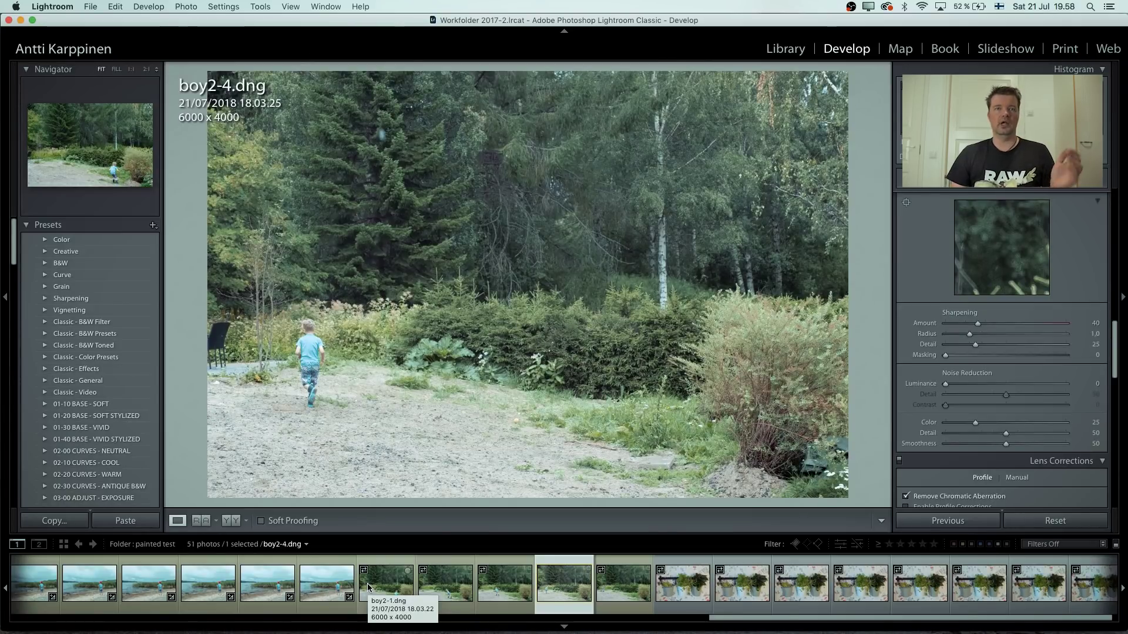
key("Left")
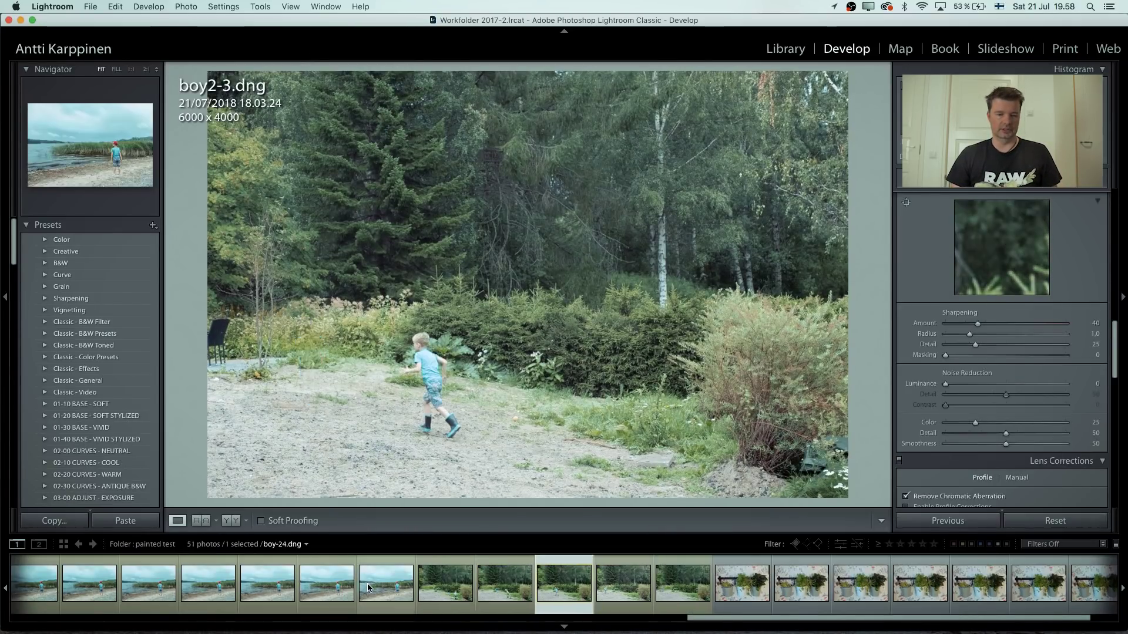
key("Left")
key("Left")
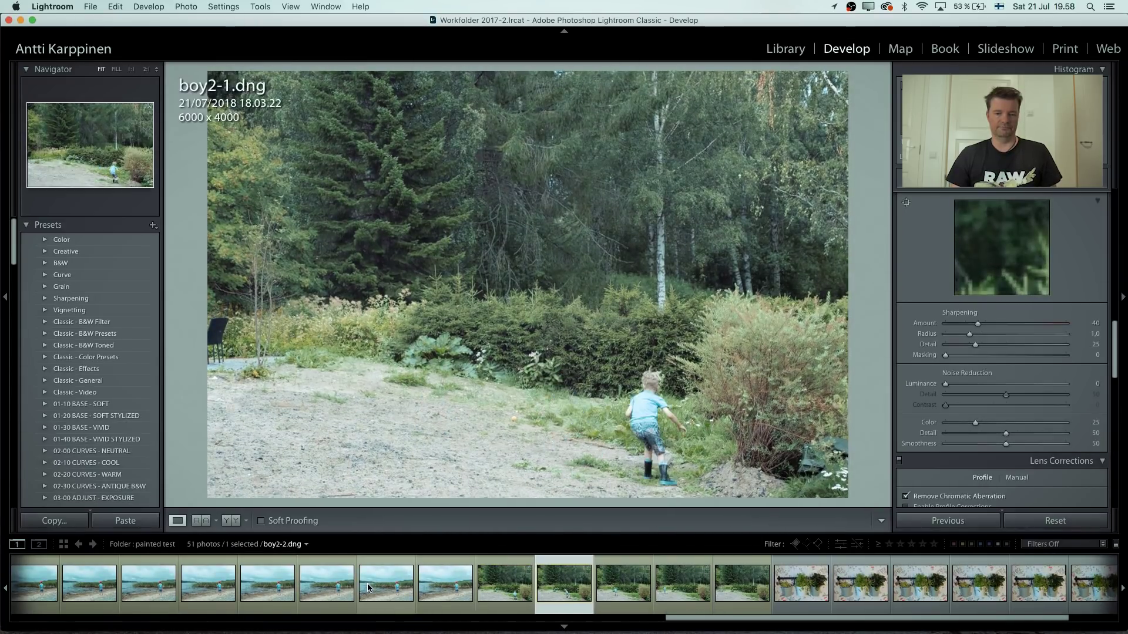
key("Right")
key("Right")
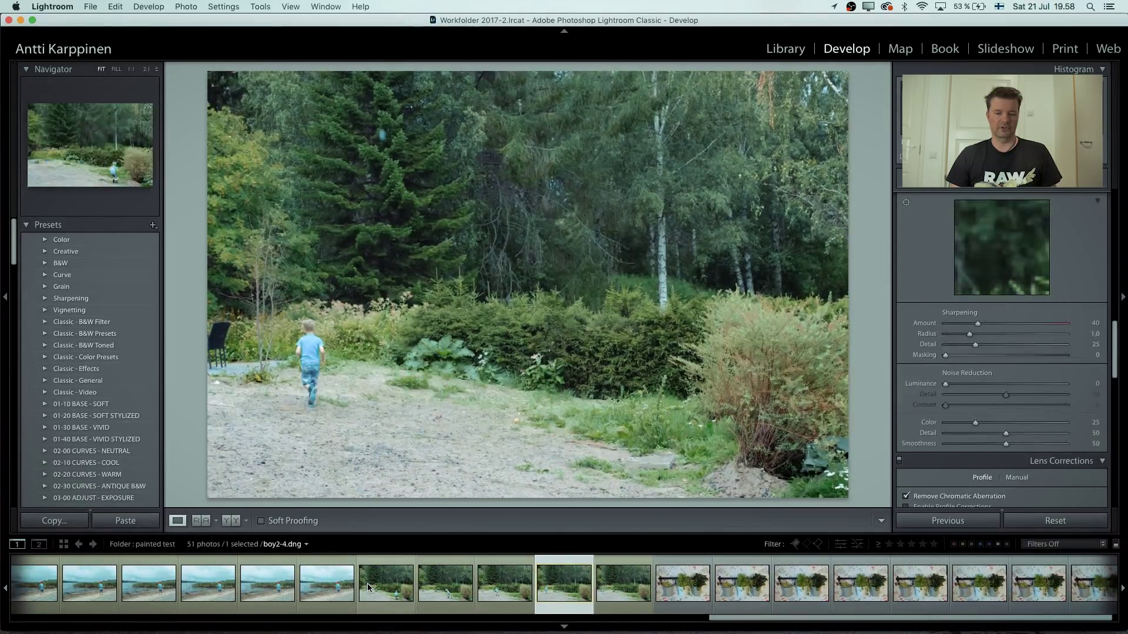
key("Right")
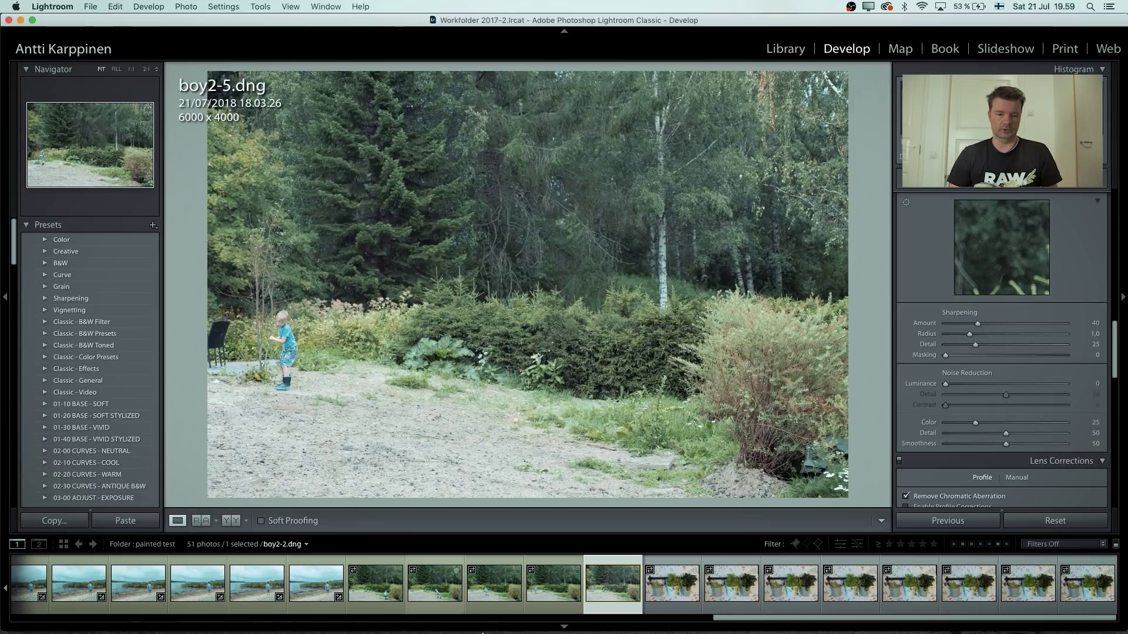
Switch to Photoshop and run the Statistics script on boy2-1.dng to boy2-5.dng with the Median stack mode and automatic alignment.
left_click(480, 617)
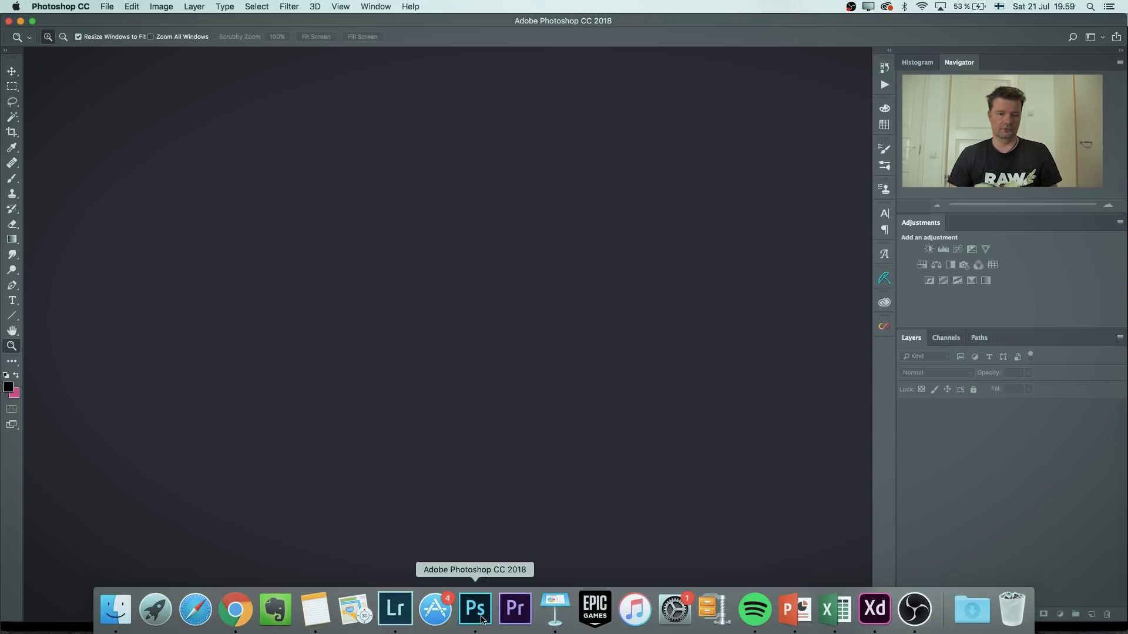
left_click(107, 7)
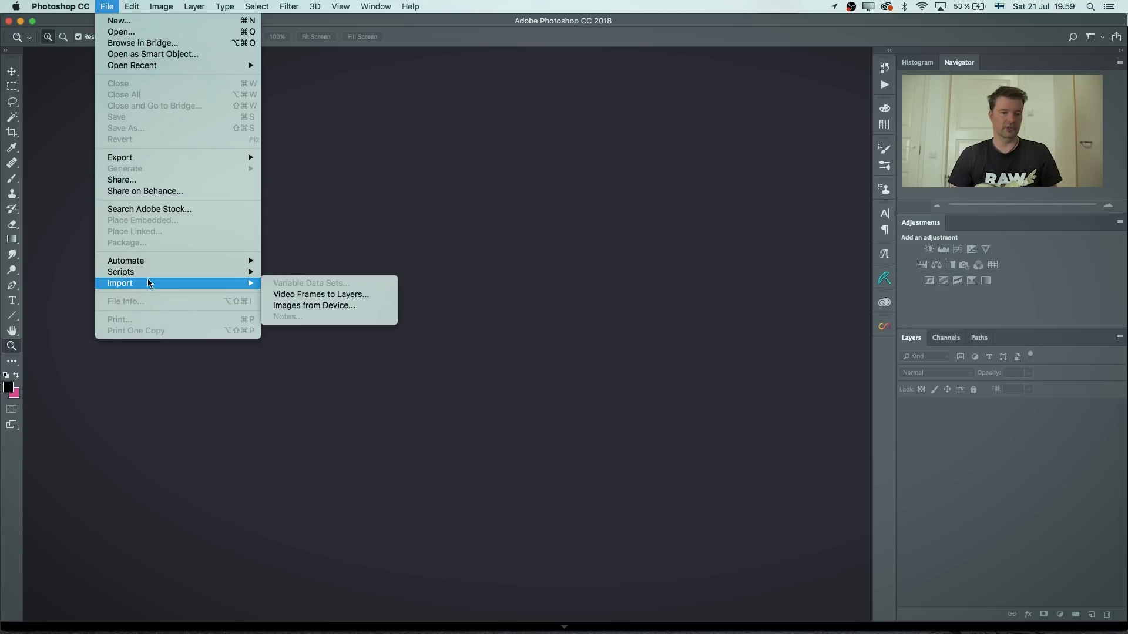
mouse_move(153, 276)
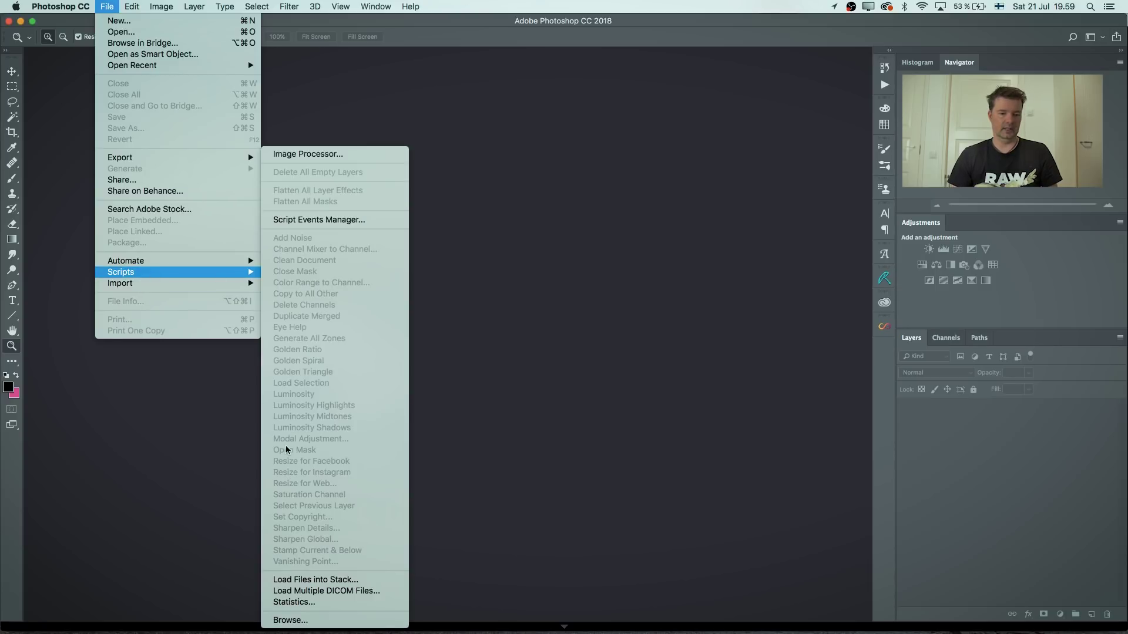
left_click(319, 603)
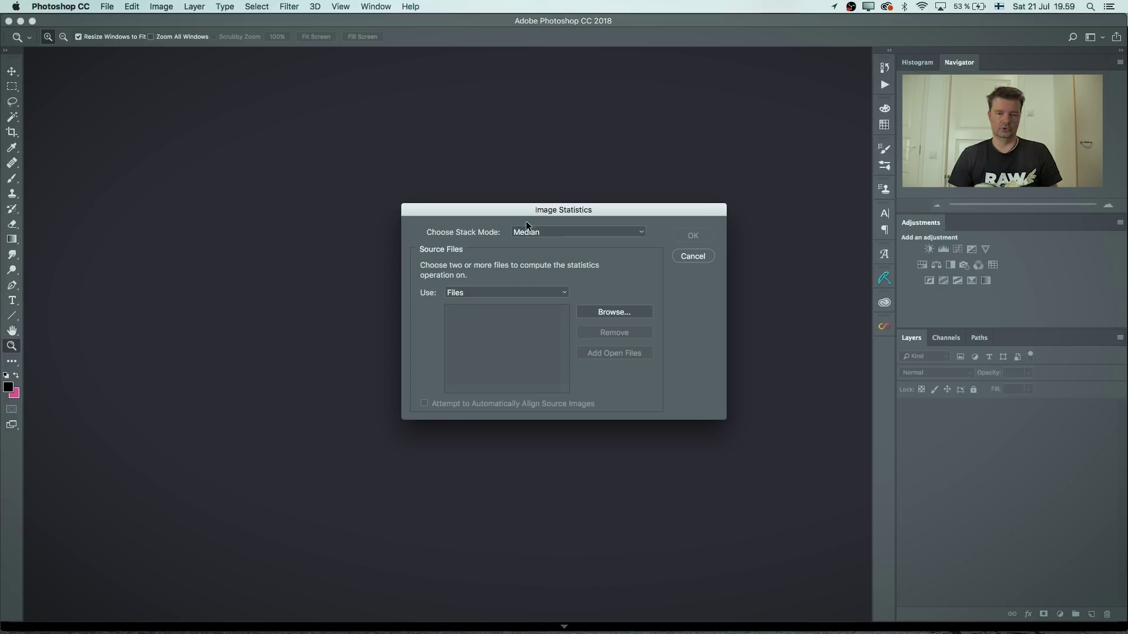
left_click(606, 313)
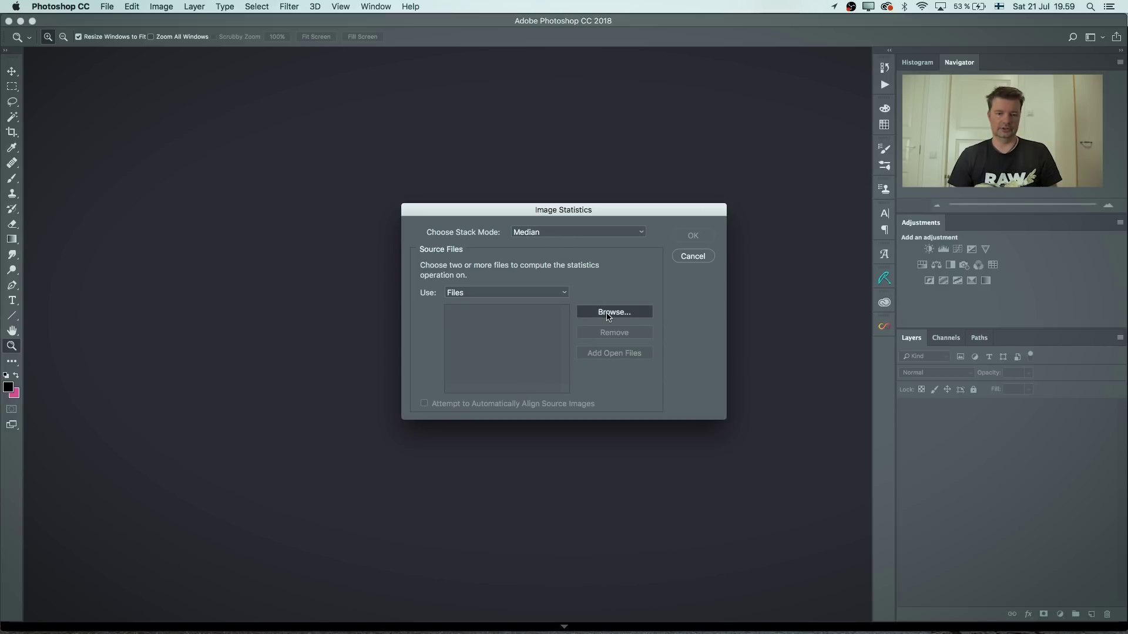
scroll(459, 325, "down", 2)
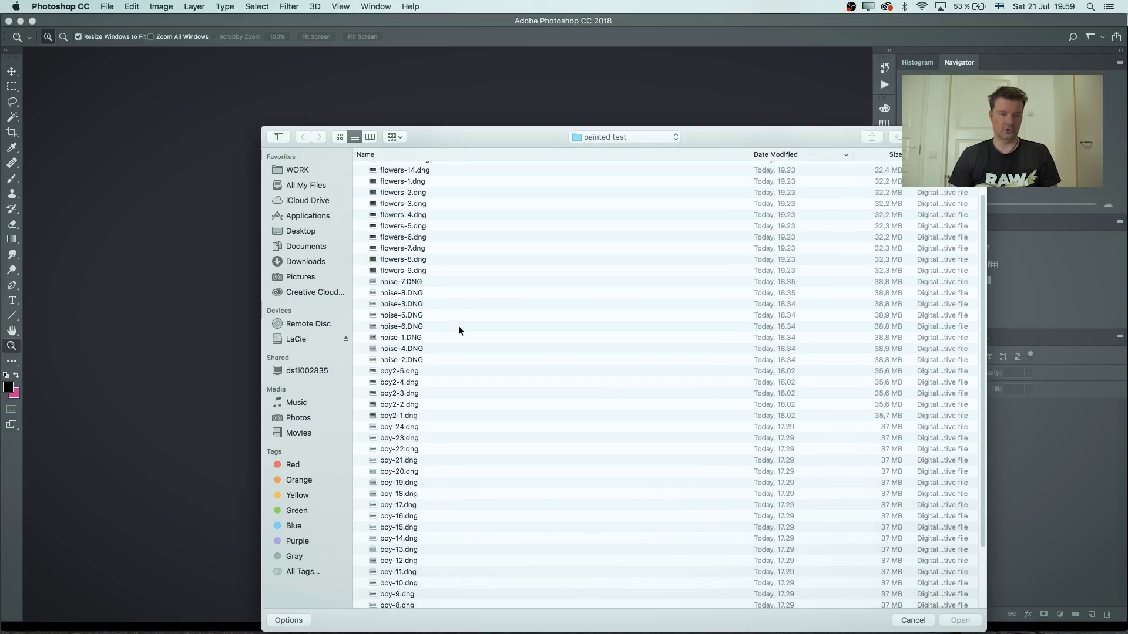
left_click(403, 371)
left_click(402, 416, "shift")
key("Return")
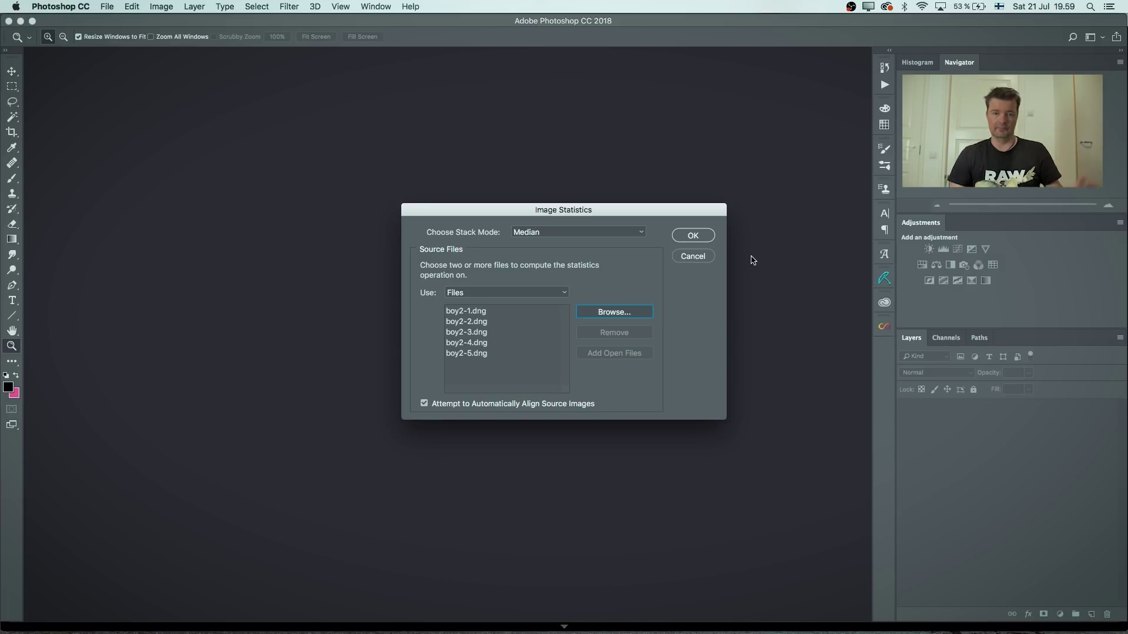
left_click(686, 234)
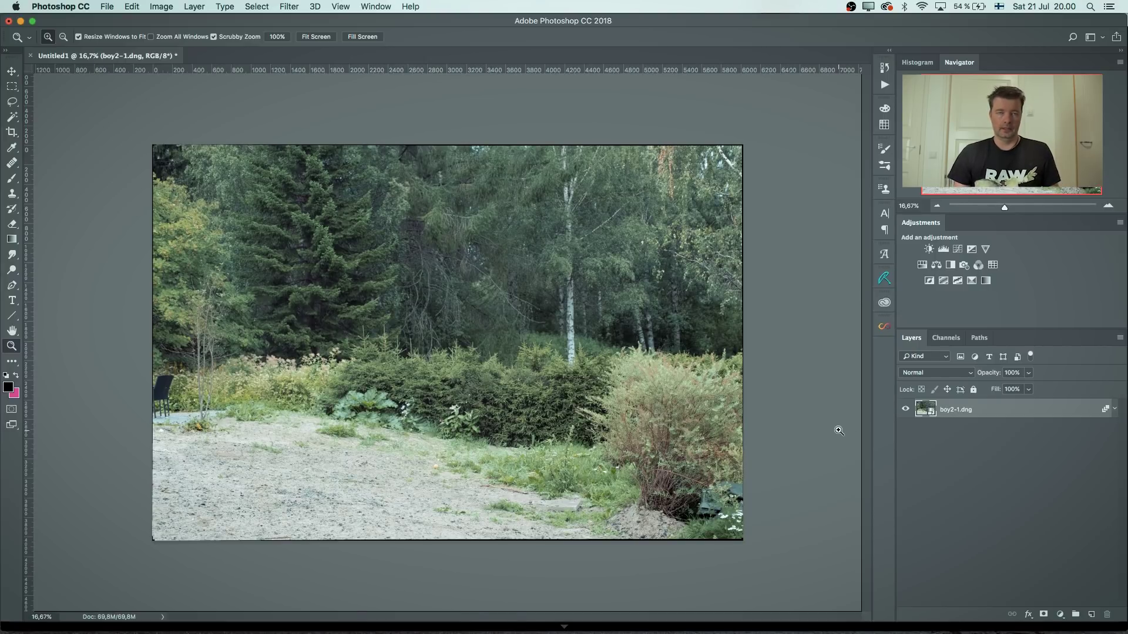
Inspect the boy2-1.dng smart object's source layers by hiding and reshowing the upper ones, and close its contents without saving.
left_click(905, 409)
left_click(905, 428)
left_click(905, 447)
left_click(905, 466)
left_click(906, 466)
left_click(905, 447)
left_click(905, 428)
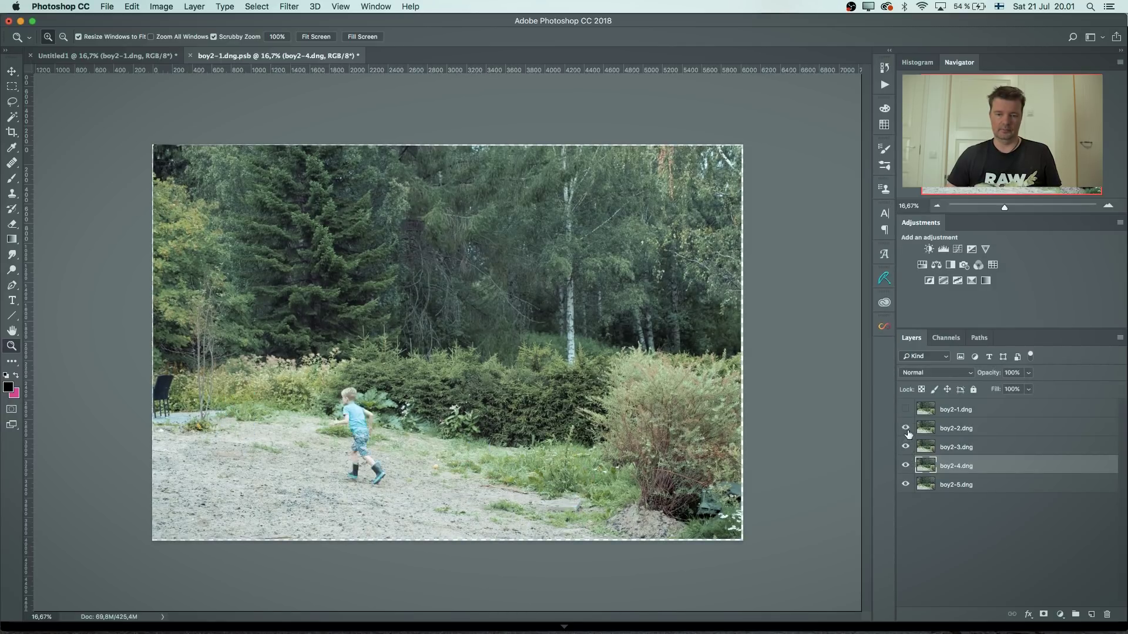
left_click(906, 410)
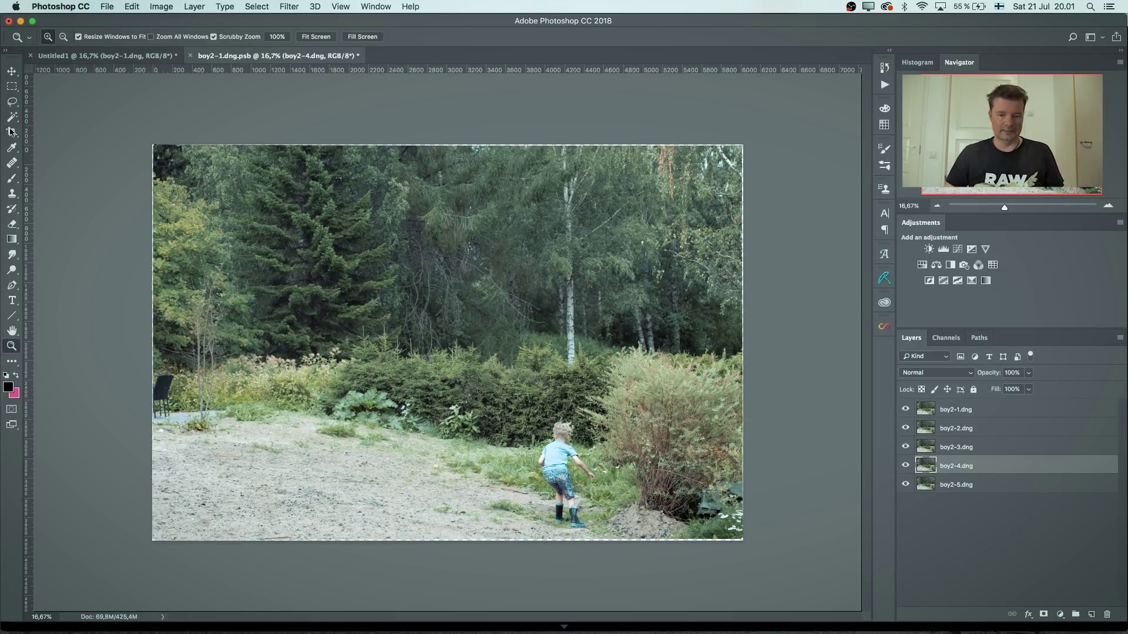
left_click(190, 56)
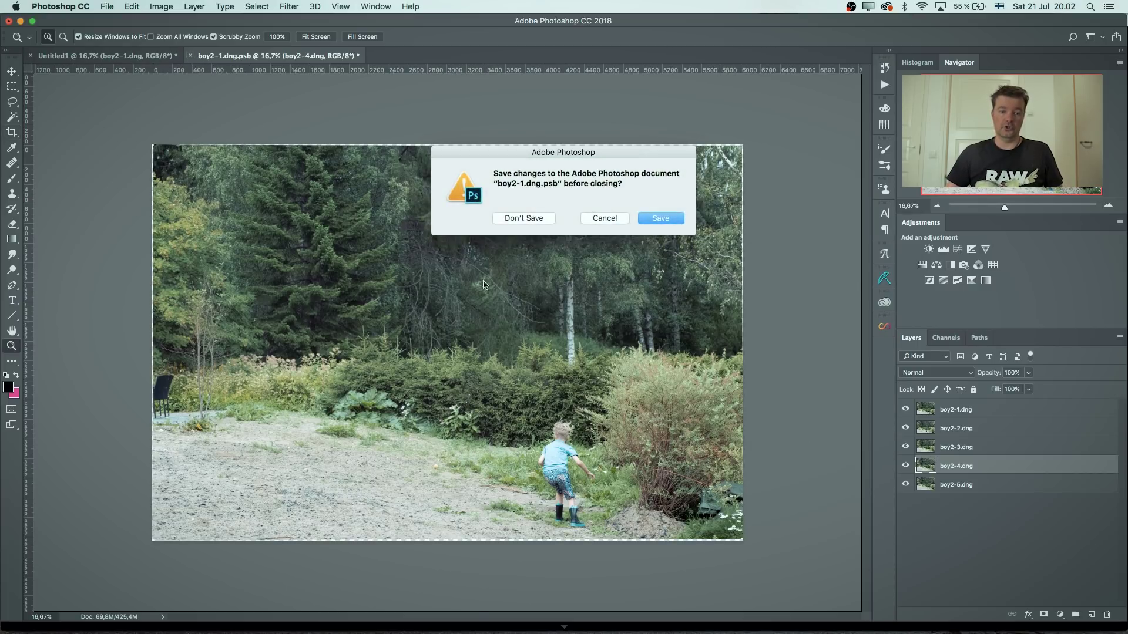
left_click(530, 222)
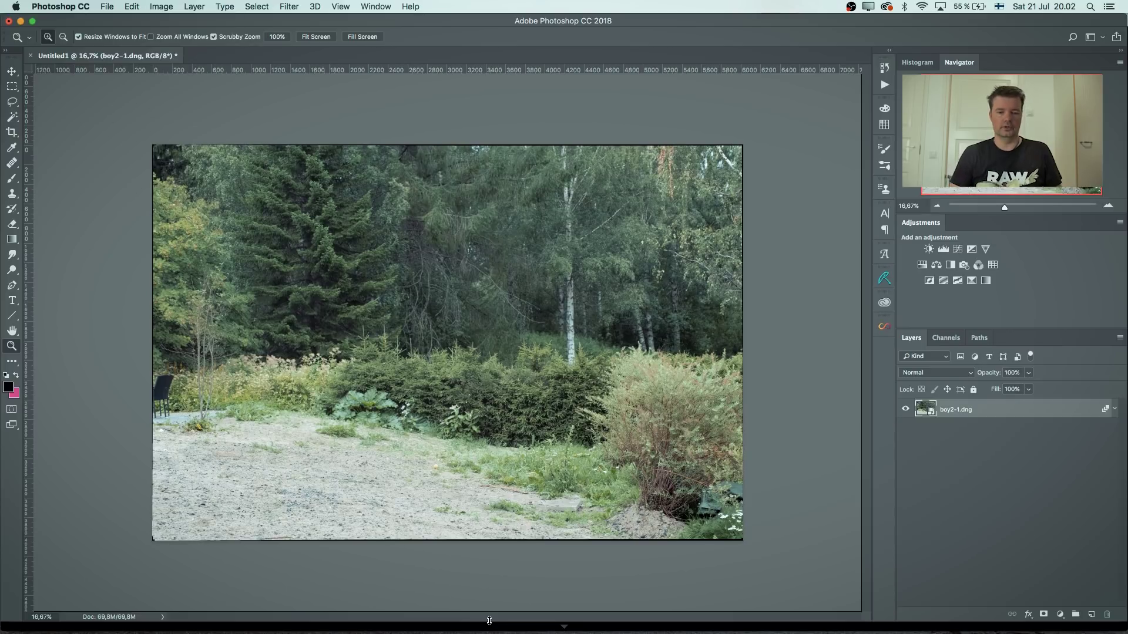
Switch to Lightroom, display noise-1.DNG and examine the noise in the green leaves up close.
mouse_move(485, 619)
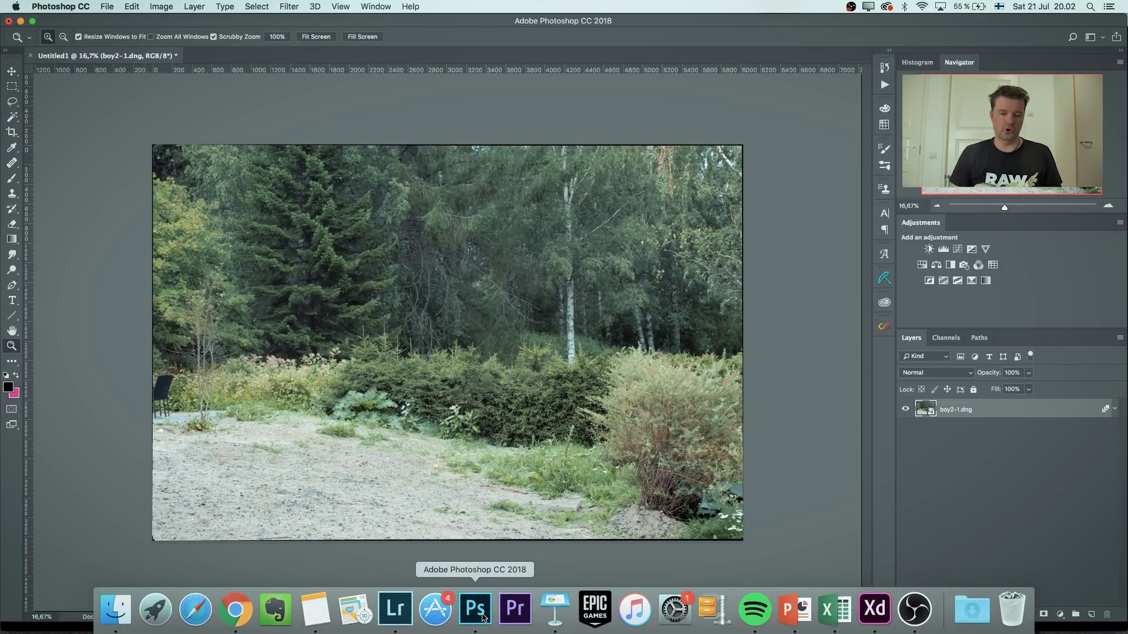
left_click(395, 611)
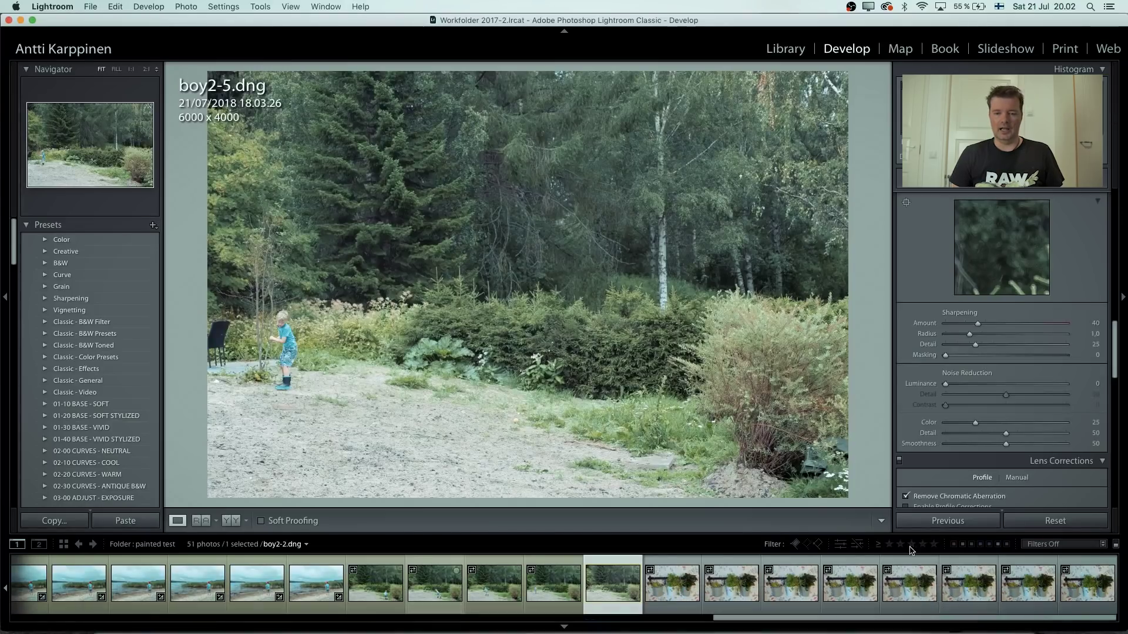
left_click(678, 583)
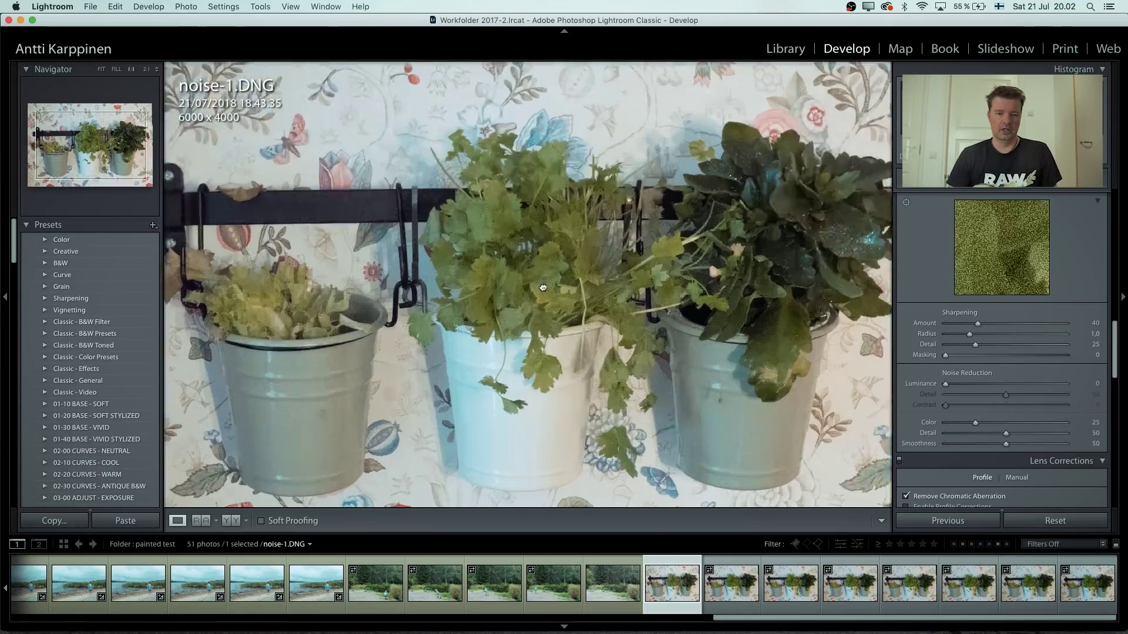
left_click(544, 286)
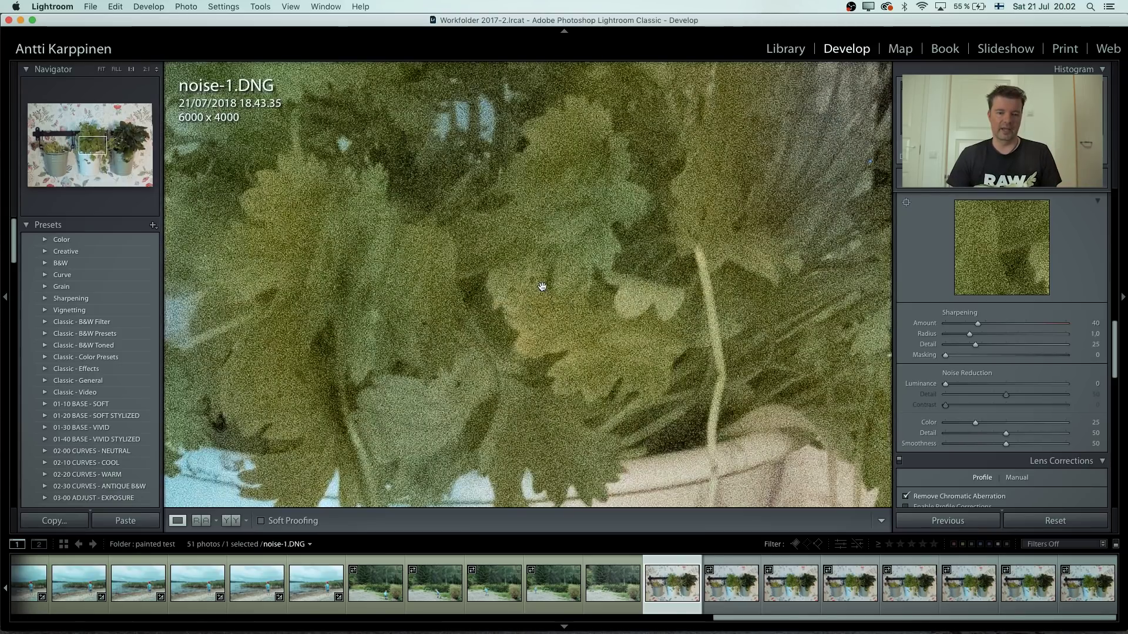
left_click(543, 288)
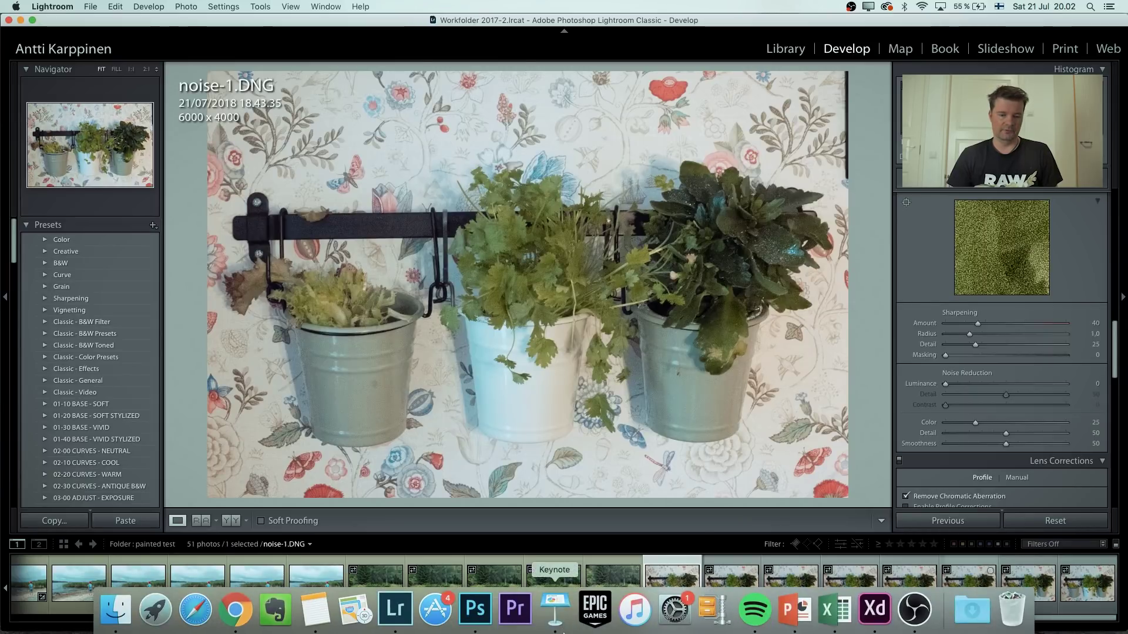
Switch back to Photoshop and close the stacked boy document Untitled1 without saving.
left_click(475, 620)
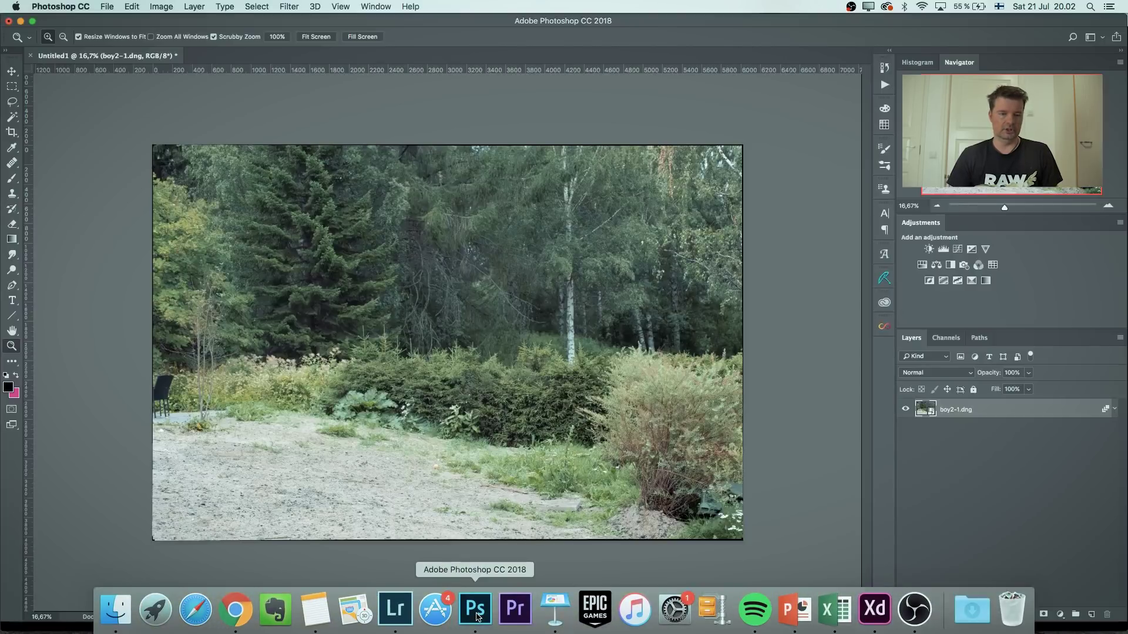
left_click(105, 7)
left_click(56, 88)
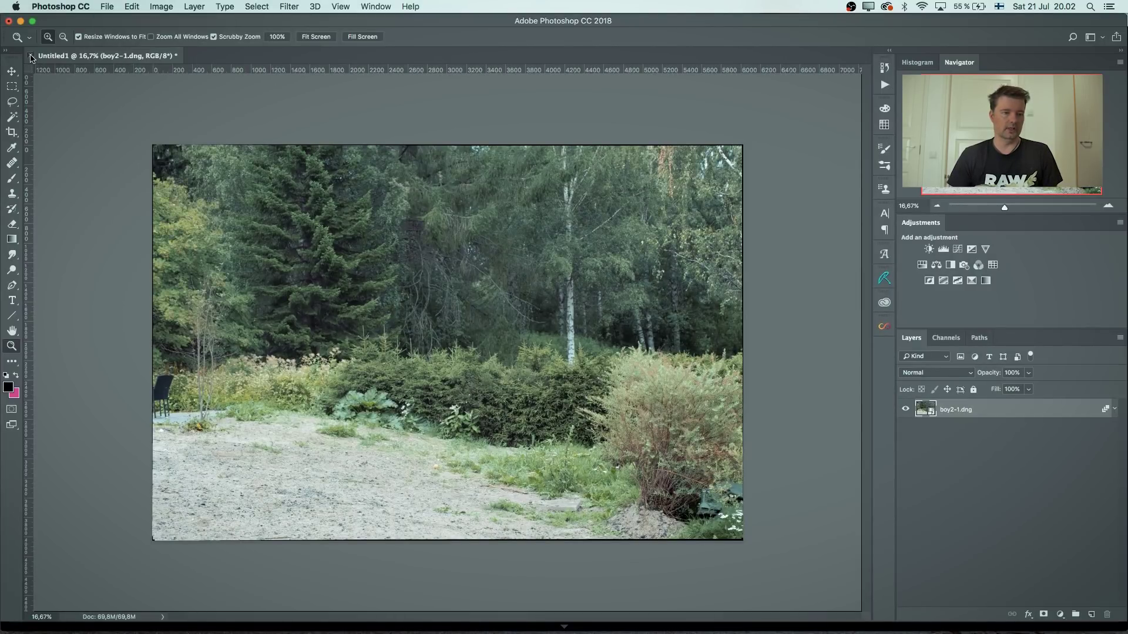
key("super+w")
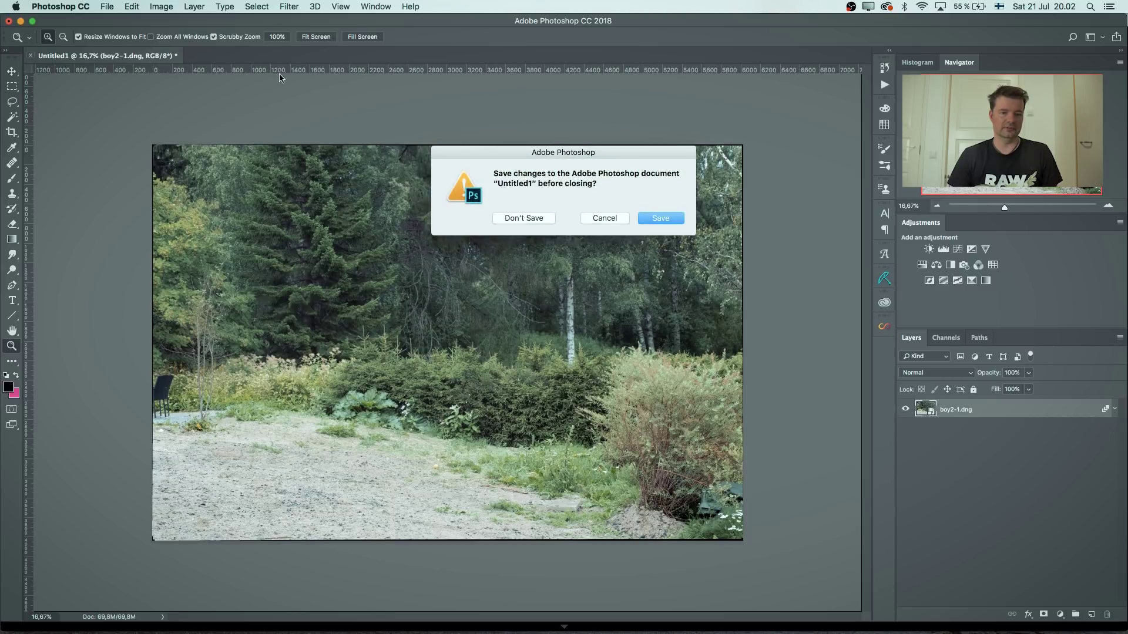
left_click(532, 216)
Run the Statistics script on noise-1.DNG to noise-8.DNG with the Median stack mode and automatic alignment.
left_click(107, 7)
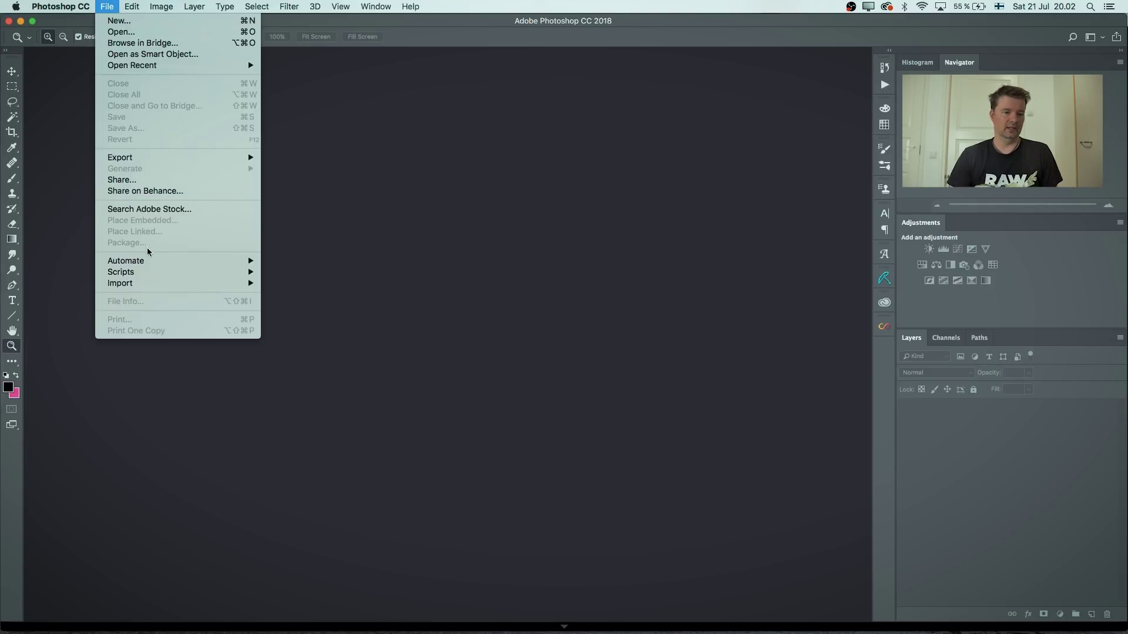
mouse_move(150, 275)
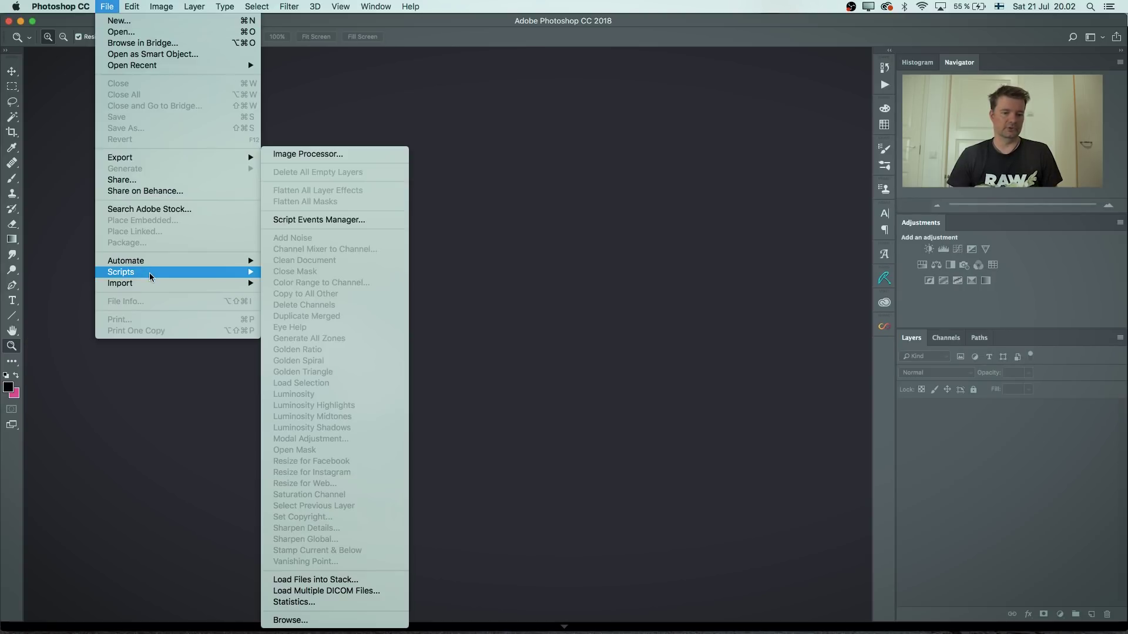
left_click(324, 601)
left_click(602, 314)
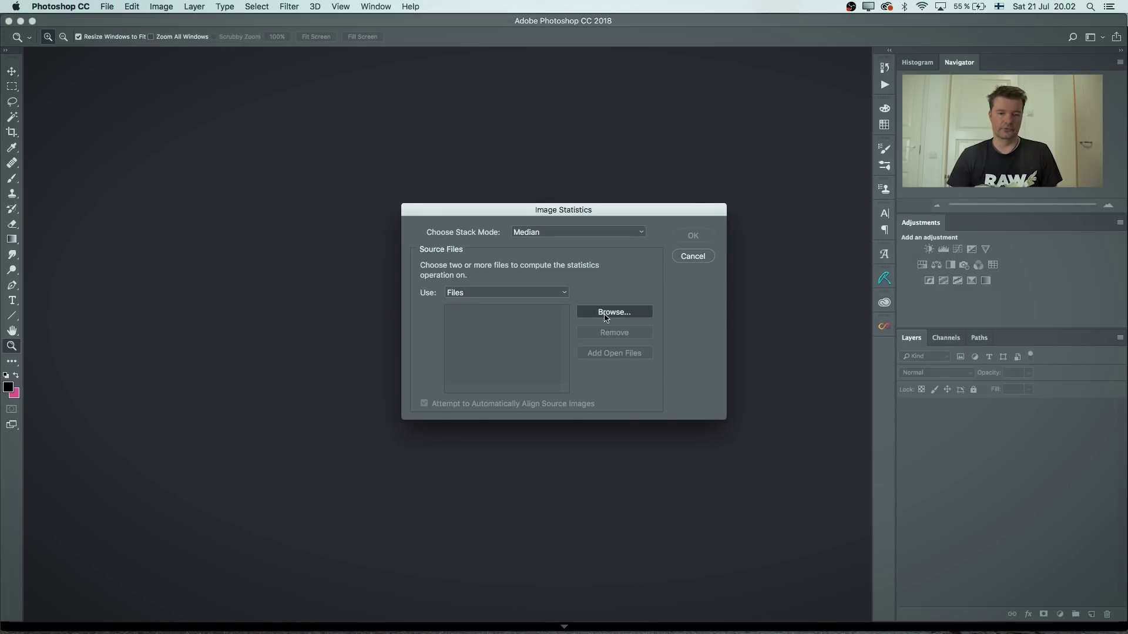
scroll(456, 279, "down", 5)
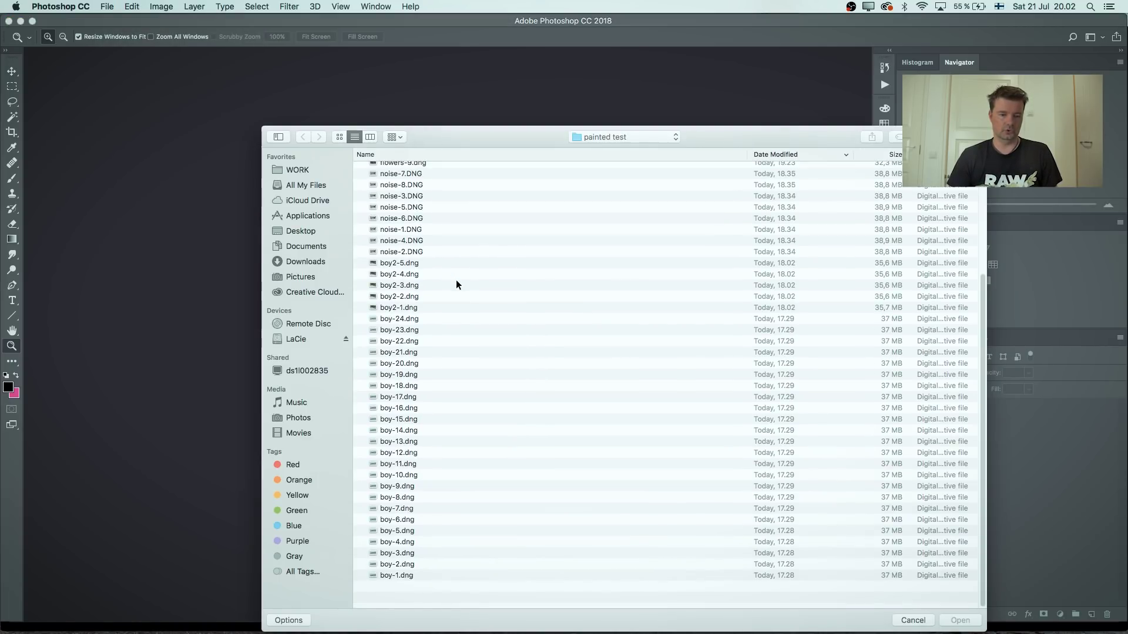
scroll(427, 280, "up", 1)
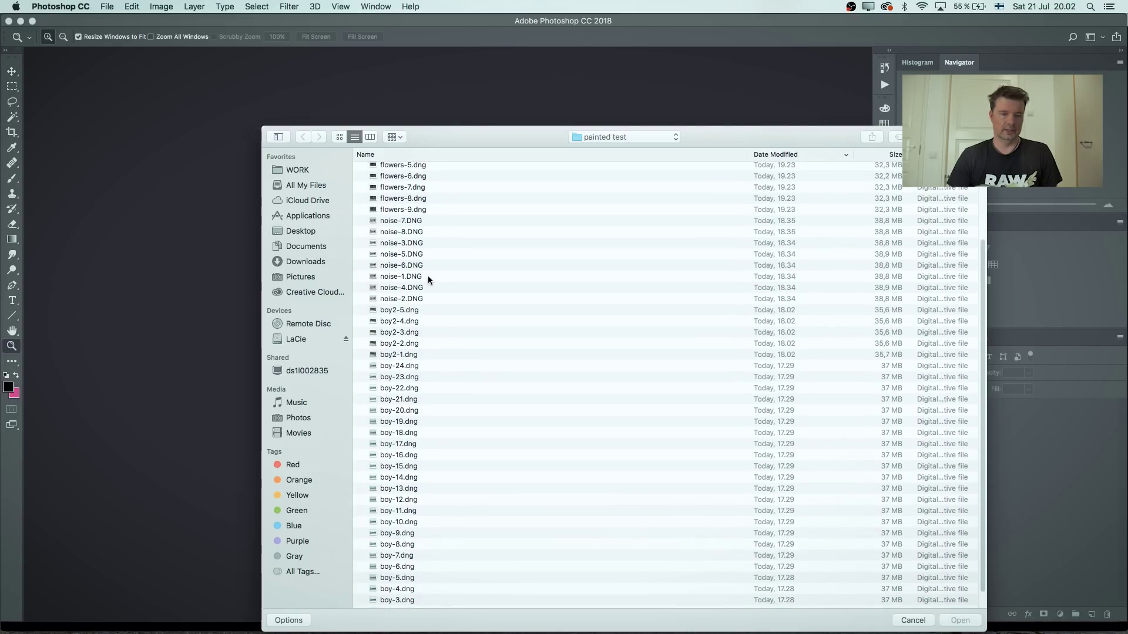
left_click(395, 222)
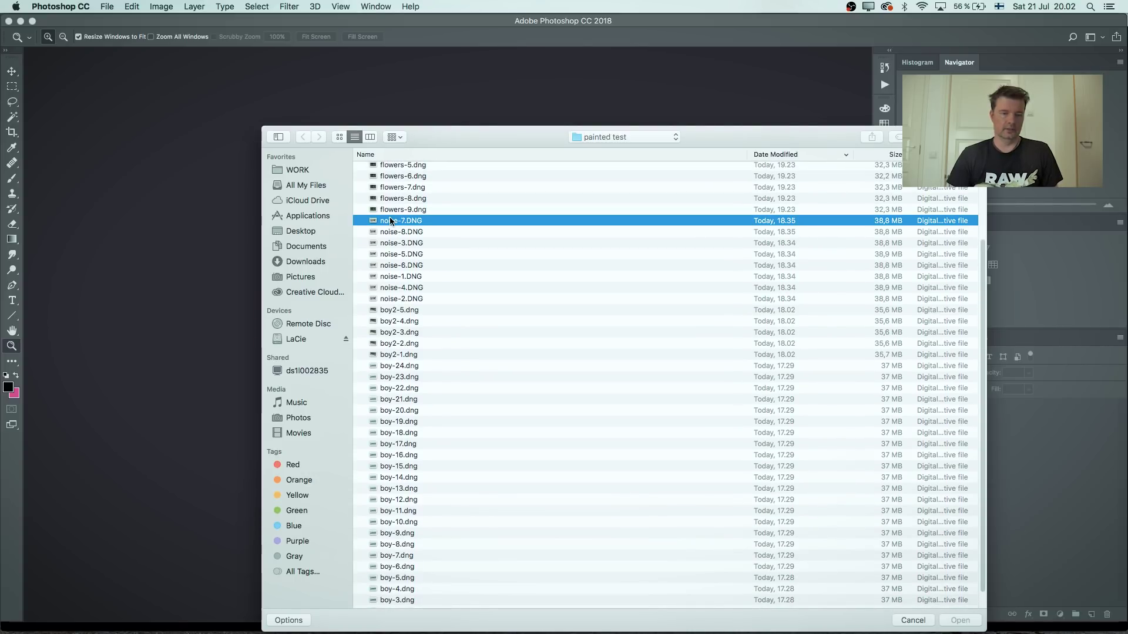
left_click(398, 301, "shift")
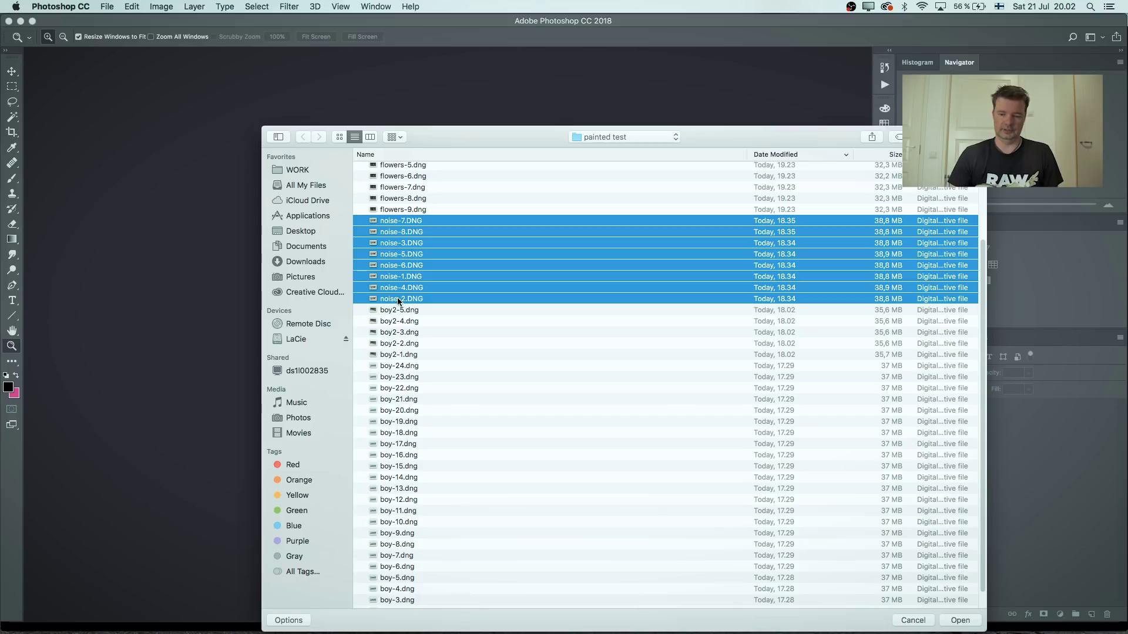
key("Return")
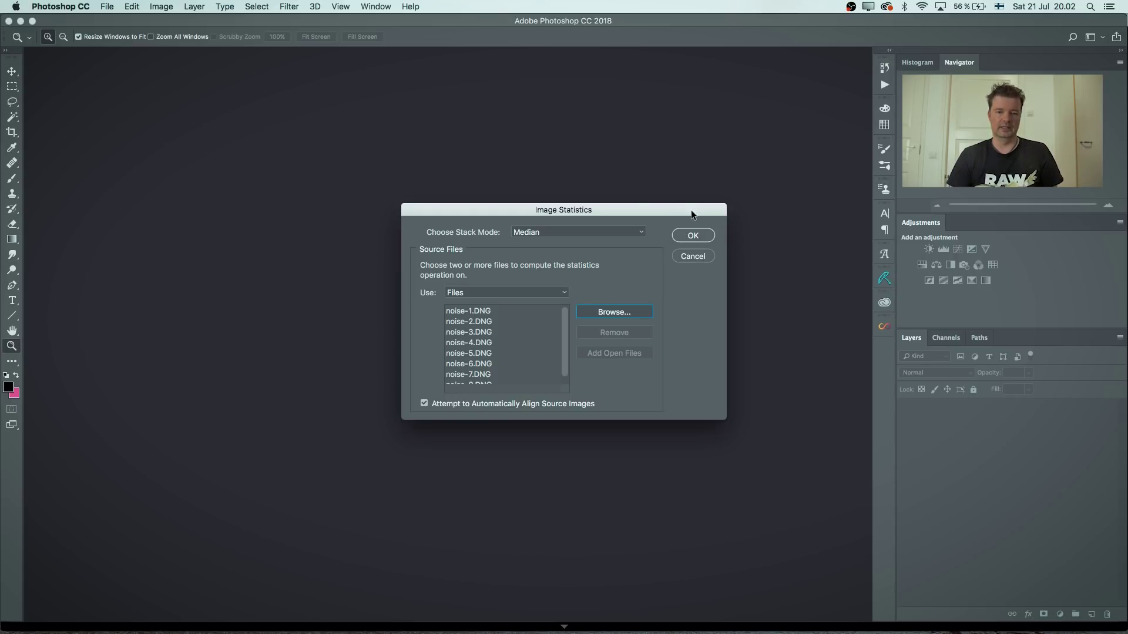
left_click(697, 235)
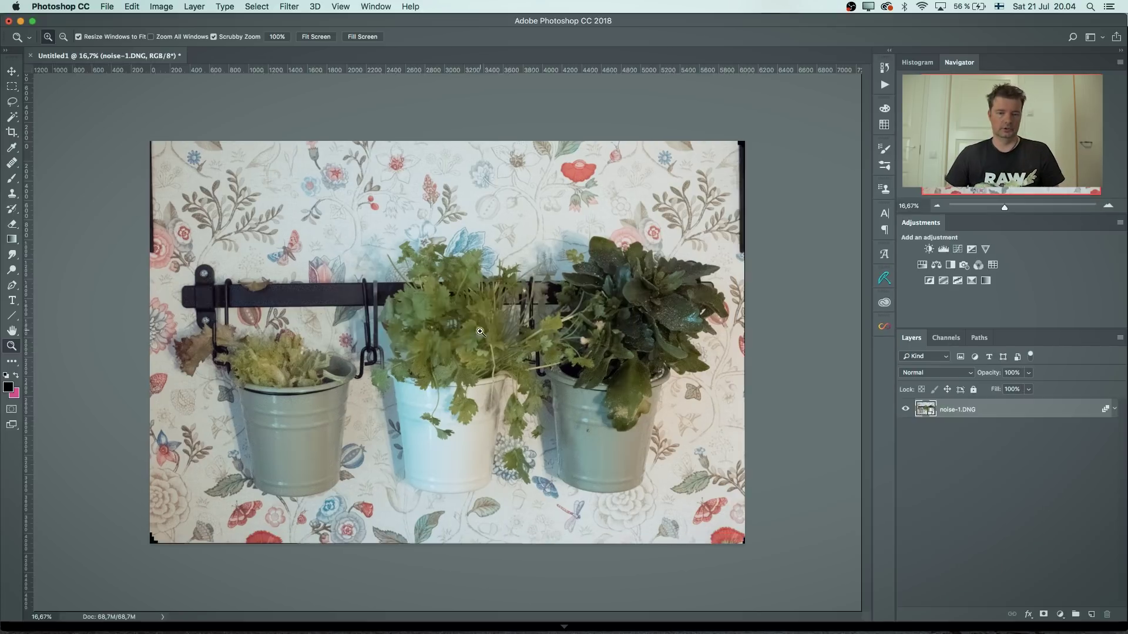
Inspect the stacked leaves up close, open the smart object's contents and toggle the noise-1.DNG layer to examine the noise in single frames.
left_click_drag(497, 272, 517, 256)
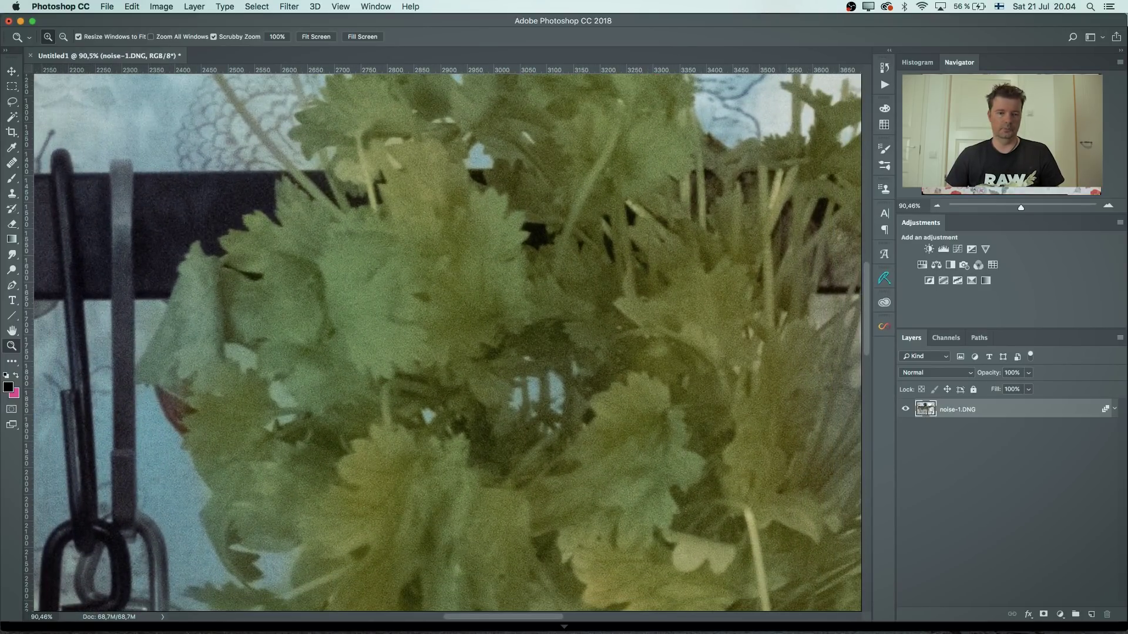
double_click(925, 411)
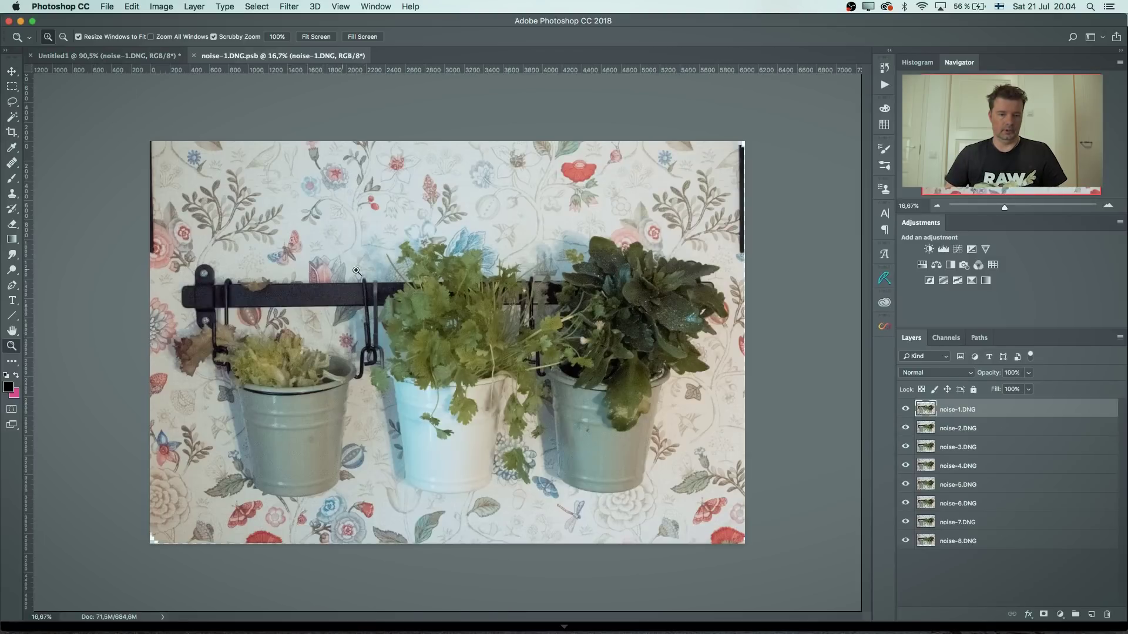
left_click_drag(429, 302, 499, 251)
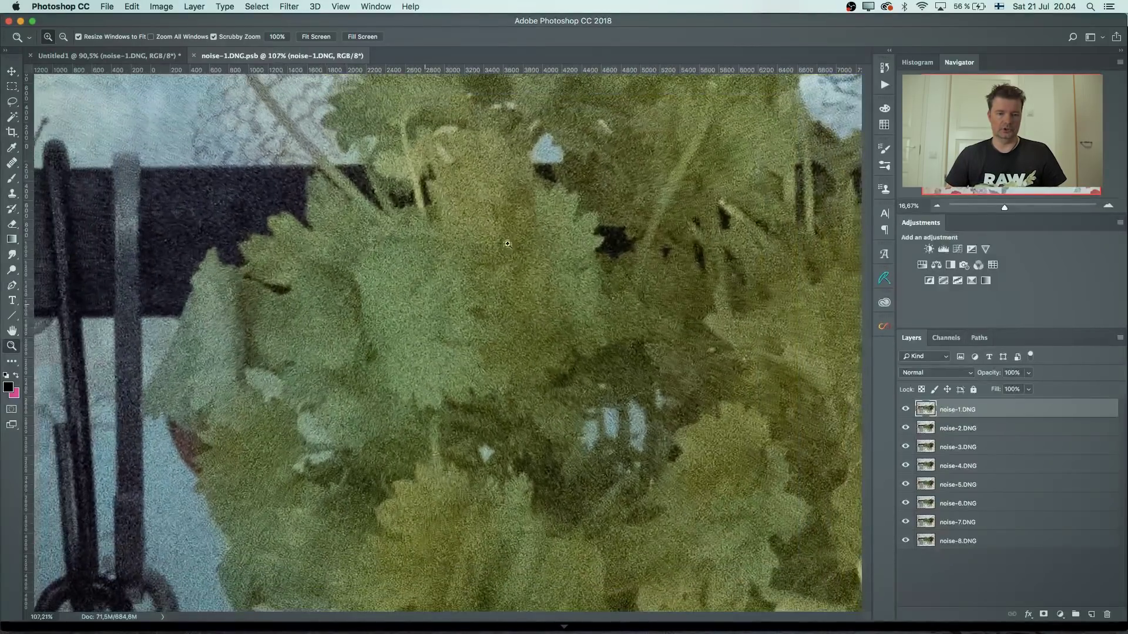
left_click(905, 410)
left_click(905, 409)
left_click(906, 410)
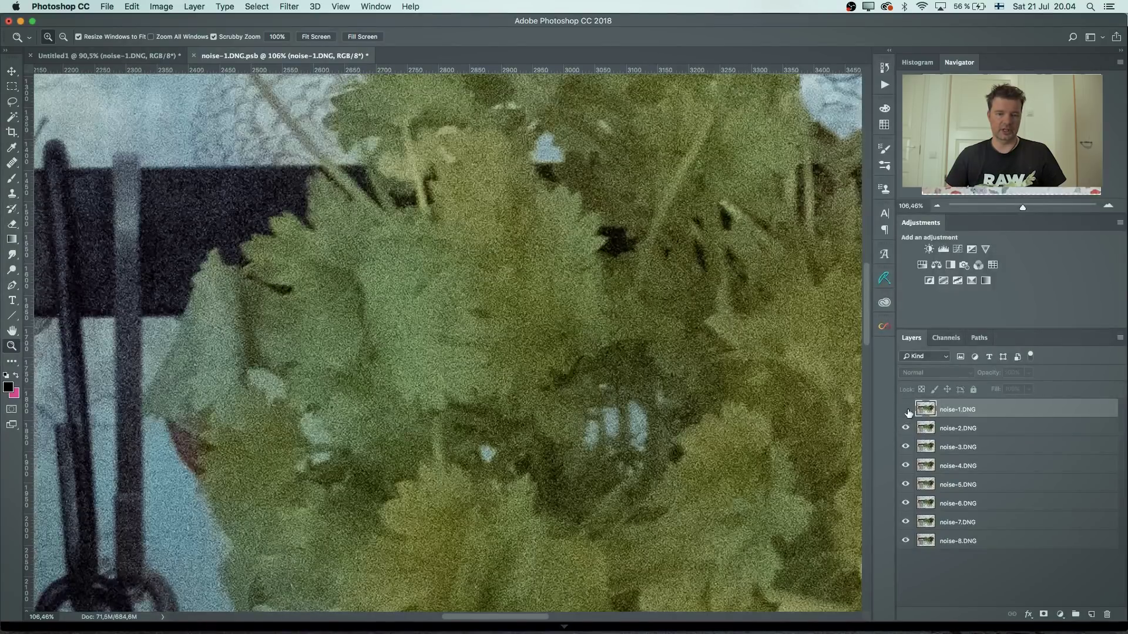
left_click(907, 414)
left_click(908, 415)
left_click(907, 417)
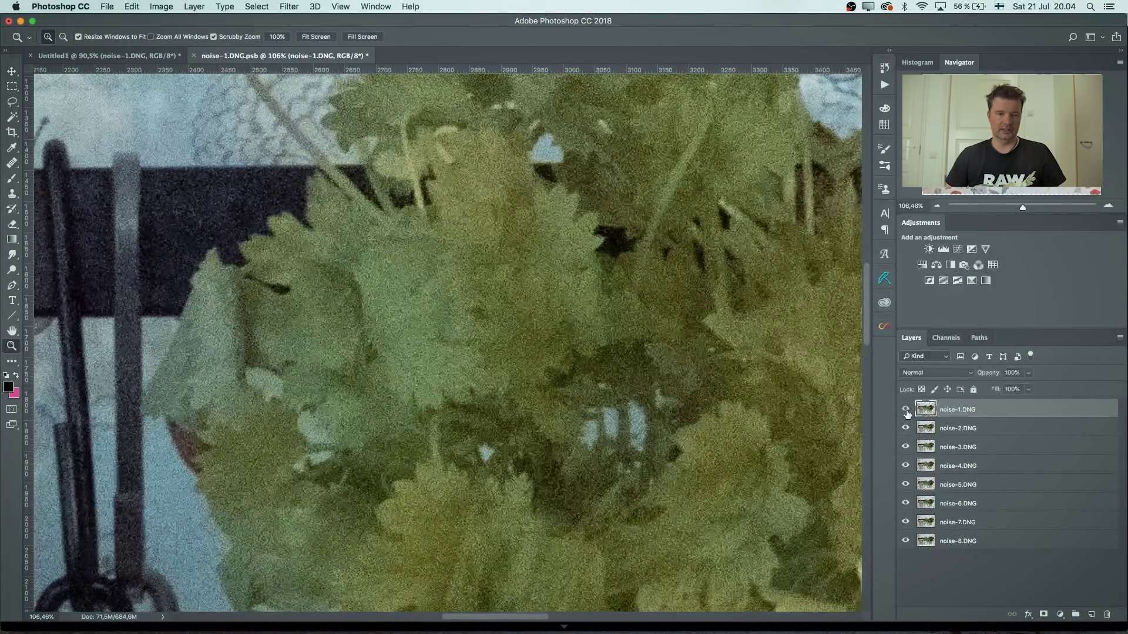
left_click(906, 411)
left_click(907, 412)
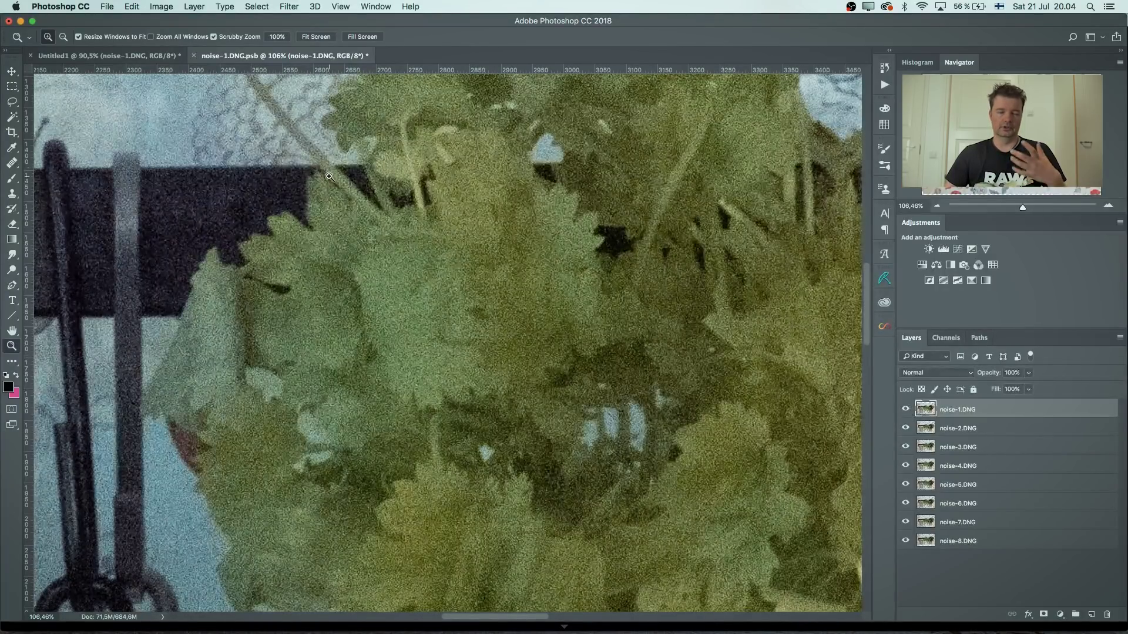
Return to the stacked Untitled1 document and examine the noise in the leaves at 100% zoom.
left_click(140, 56)
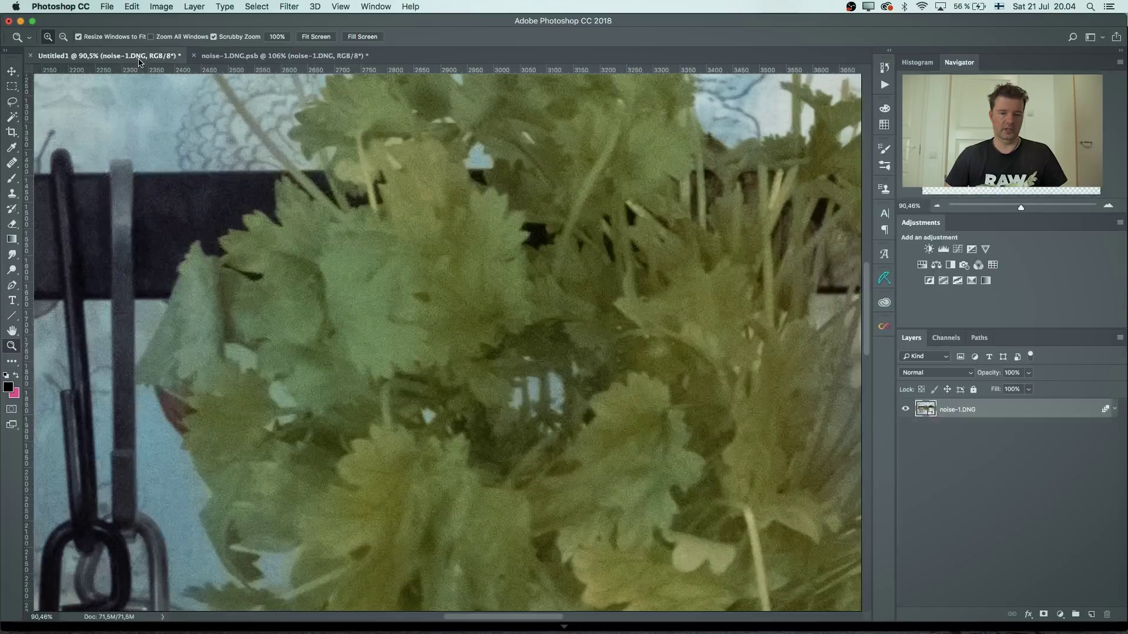
left_click(437, 258)
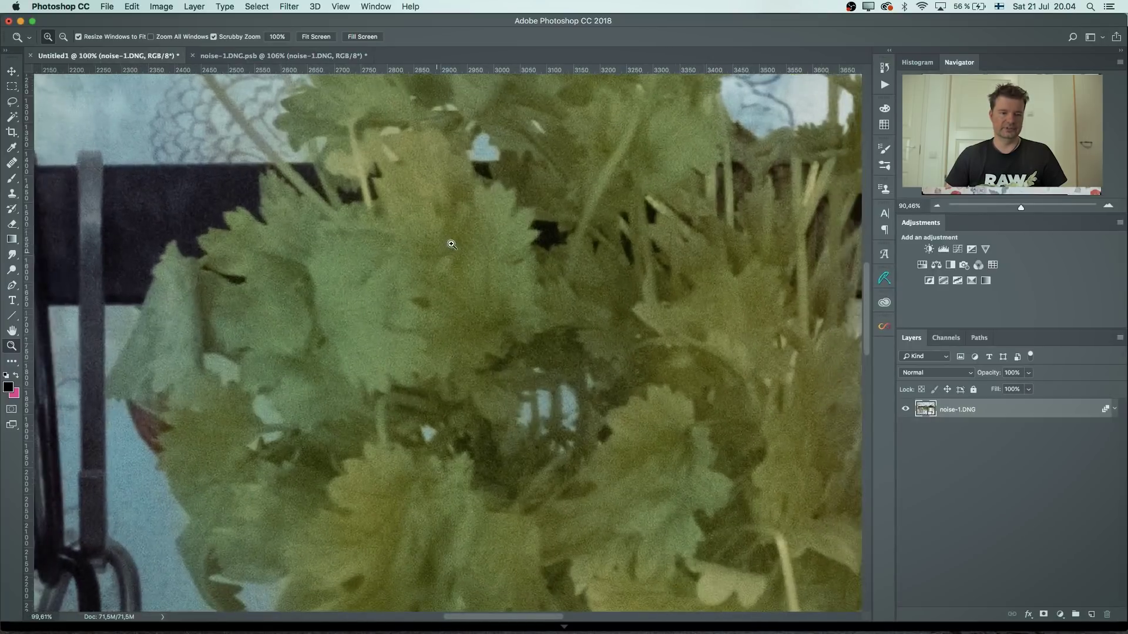